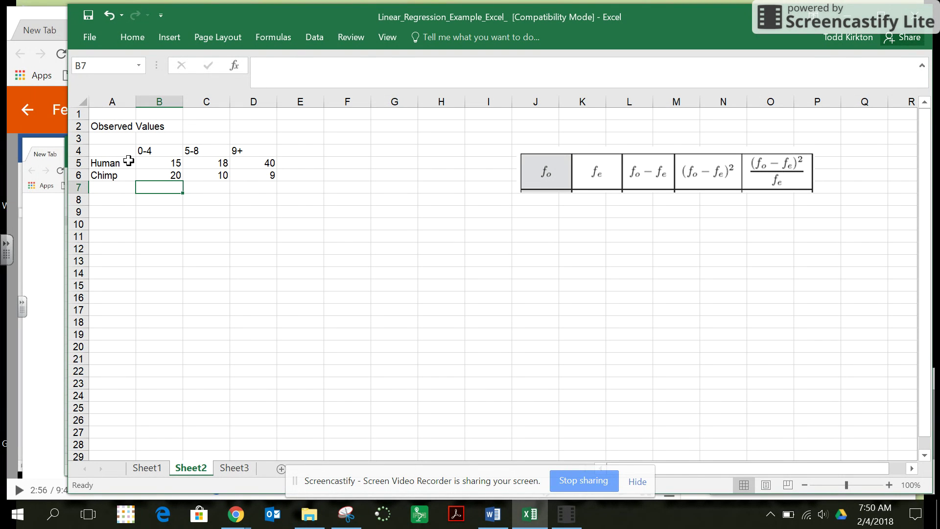
Center the age-group headings and the observed counts in cells B4:D6
{"action": "left_click_drag", "start_coordinate": [137, 150], "coordinate": [263, 174]}
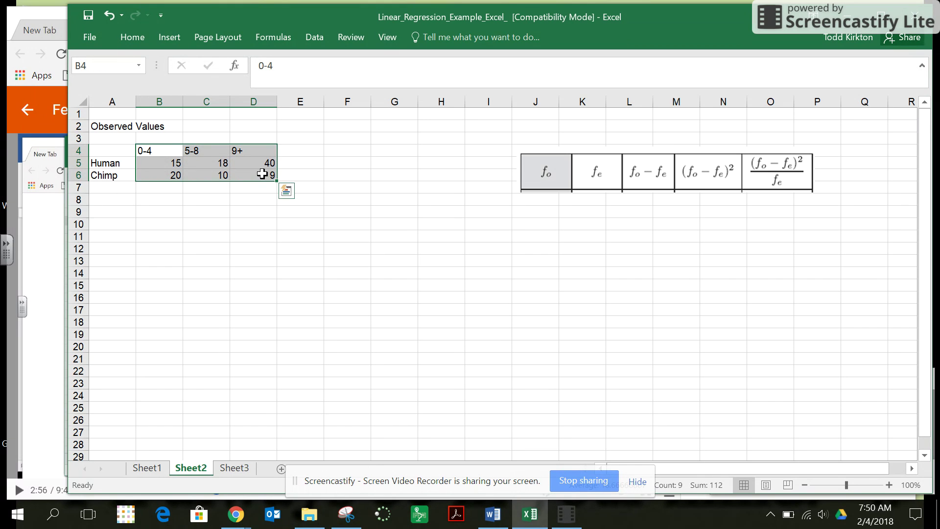
{"action": "right_click", "coordinate": [216, 160]}
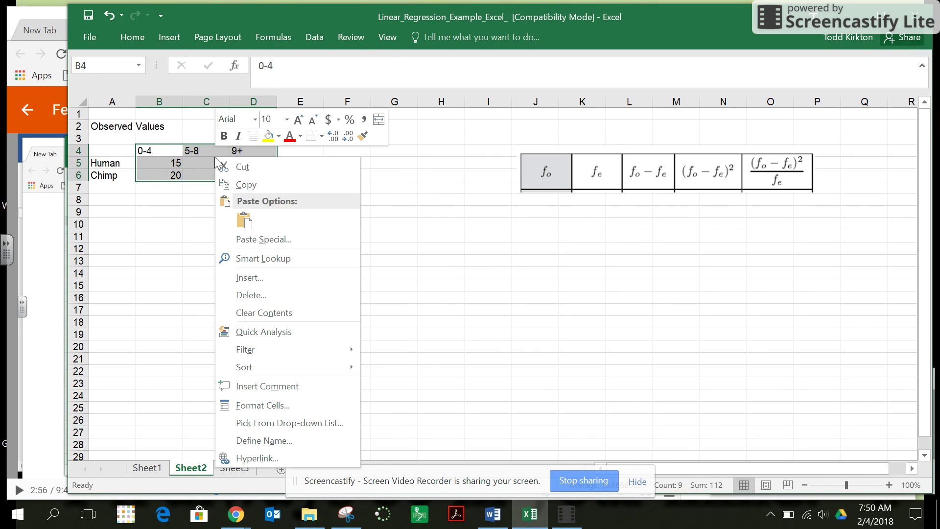
{"action": "left_click", "coordinate": [253, 136]}
{"action": "left_click", "coordinate": [211, 260]}
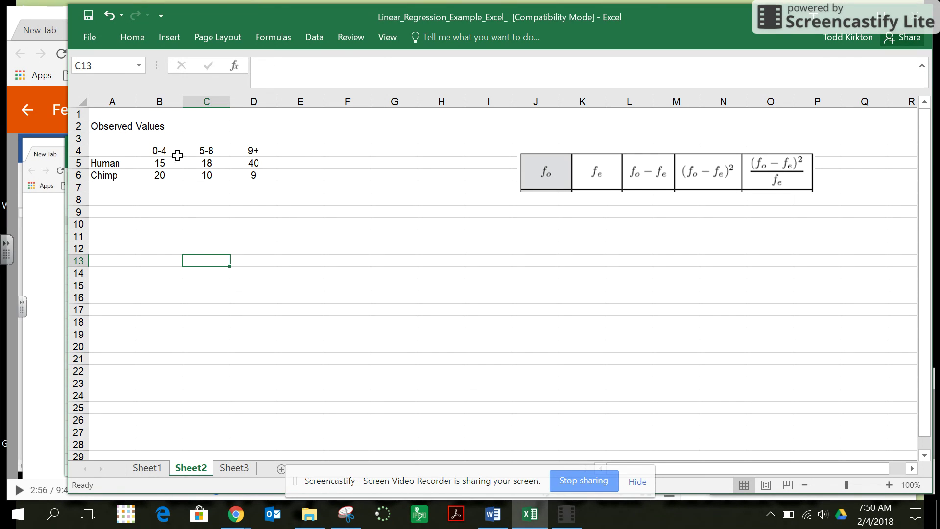
Add outline and inside borders to the observed counts in cells B5:D6
{"action": "left_click_drag", "start_coordinate": [153, 159], "coordinate": [251, 175]}
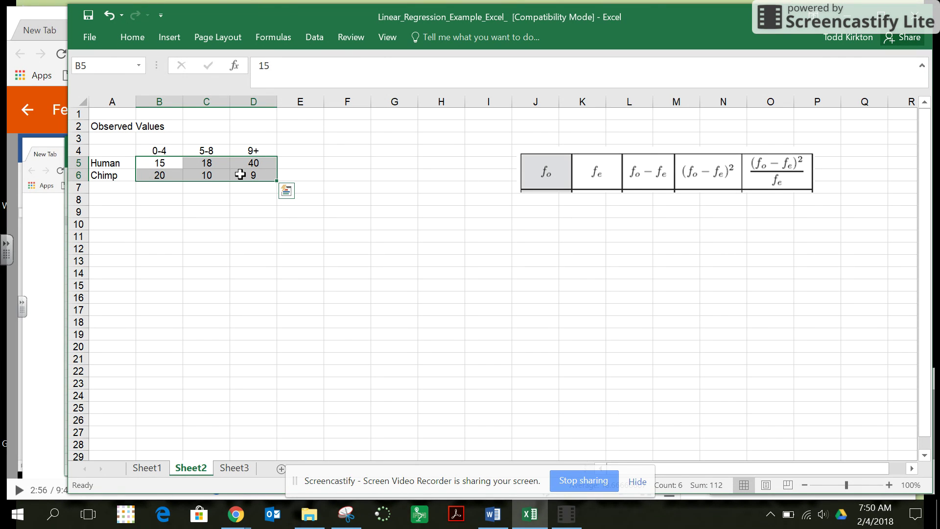
{"action": "right_click", "coordinate": [242, 179]}
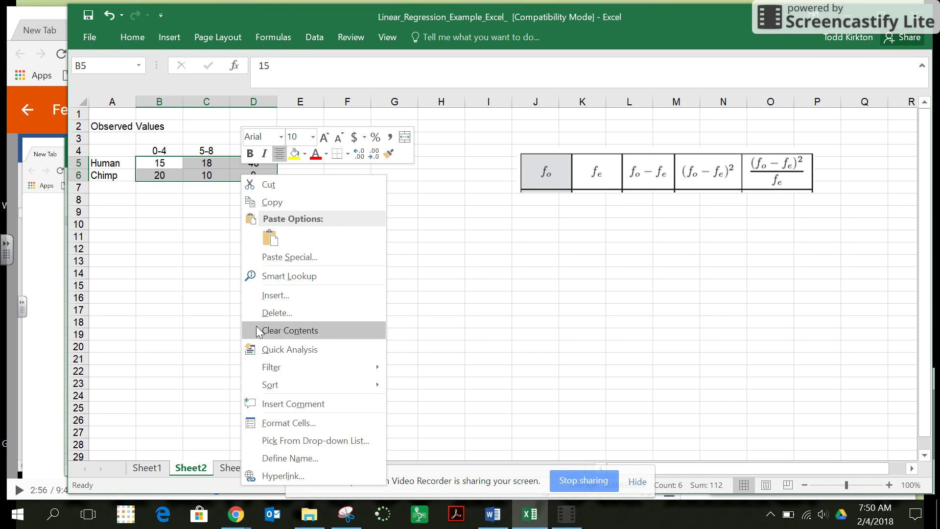
{"action": "key", "text": "Escape"}
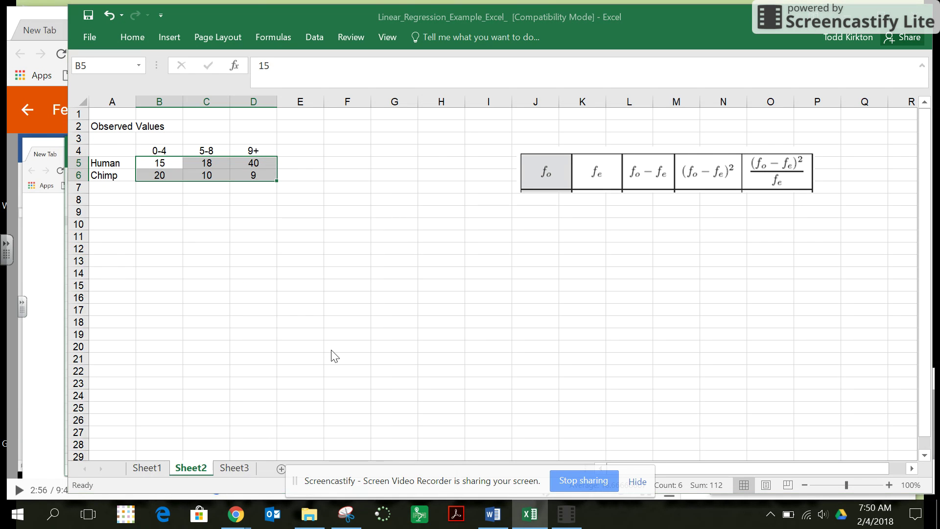
{"action": "left_click", "coordinate": [240, 172]}
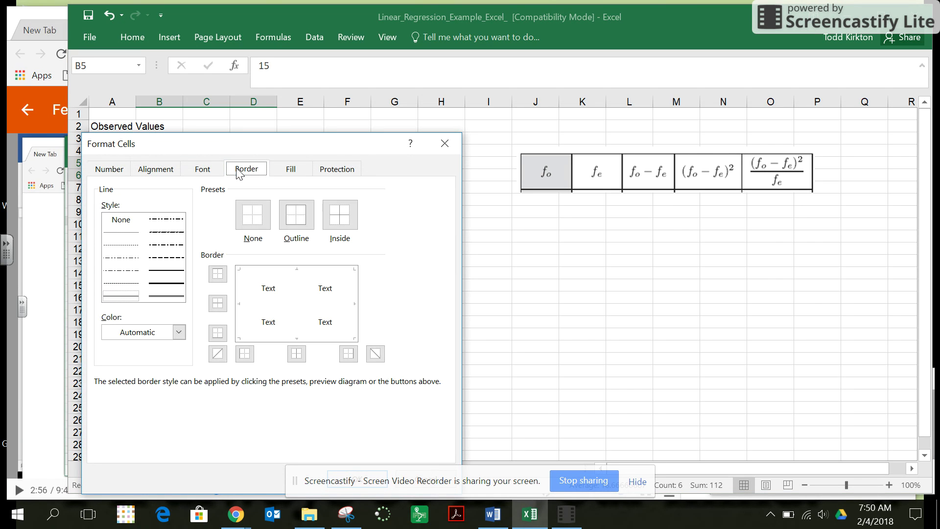
{"action": "left_click", "coordinate": [295, 218]}
{"action": "left_click", "coordinate": [332, 224]}
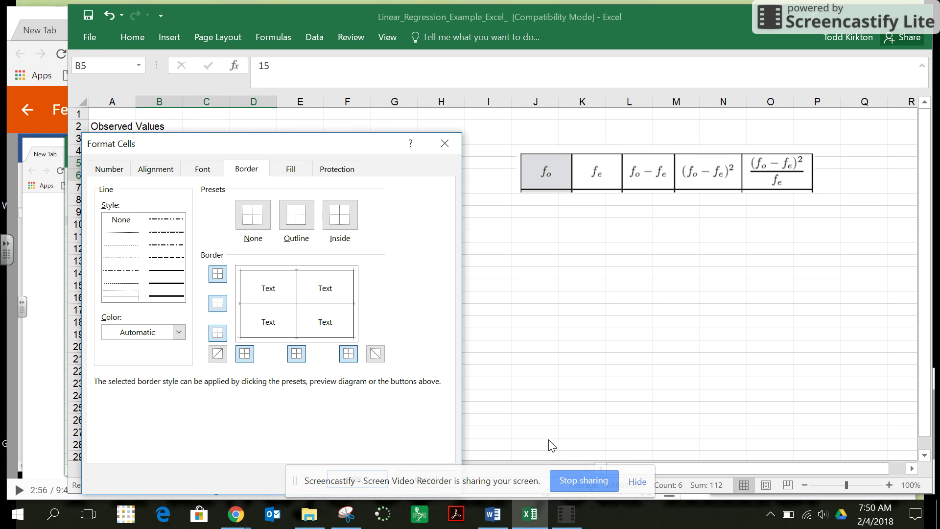
{"action": "left_click", "coordinate": [636, 482]}
{"action": "left_click", "coordinate": [359, 479]}
{"action": "left_click", "coordinate": [359, 281]}
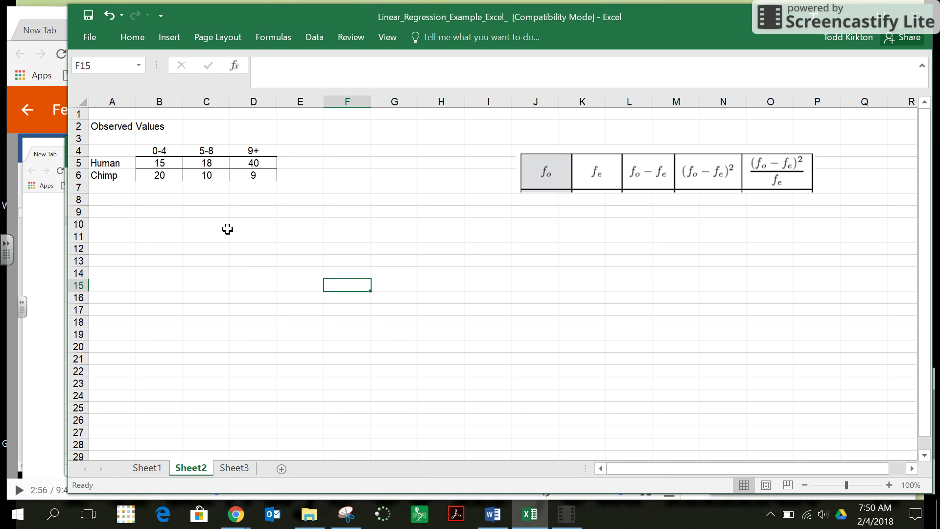
Total the 0-4 column in cell B7 with the formula =SUM(B5:B6)
{"action": "left_click", "coordinate": [158, 188]}
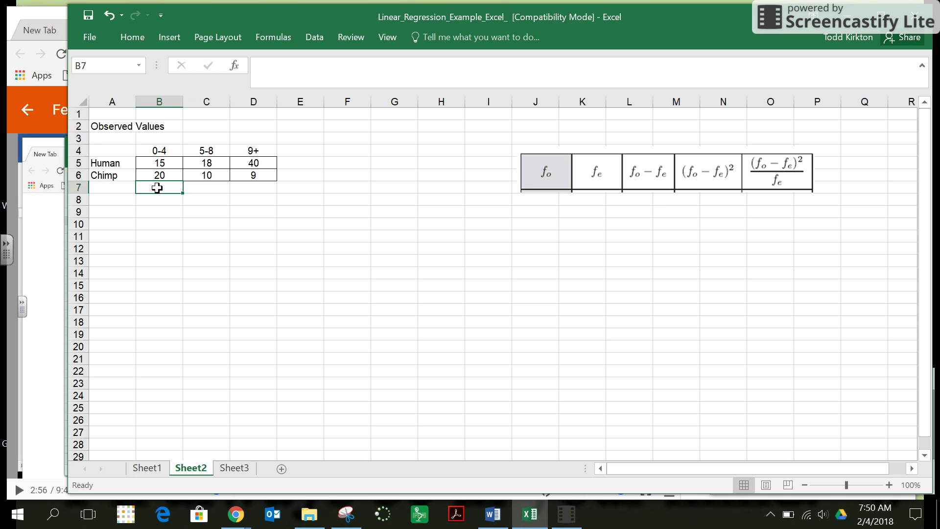
{"action": "type", "text": "=sum"}
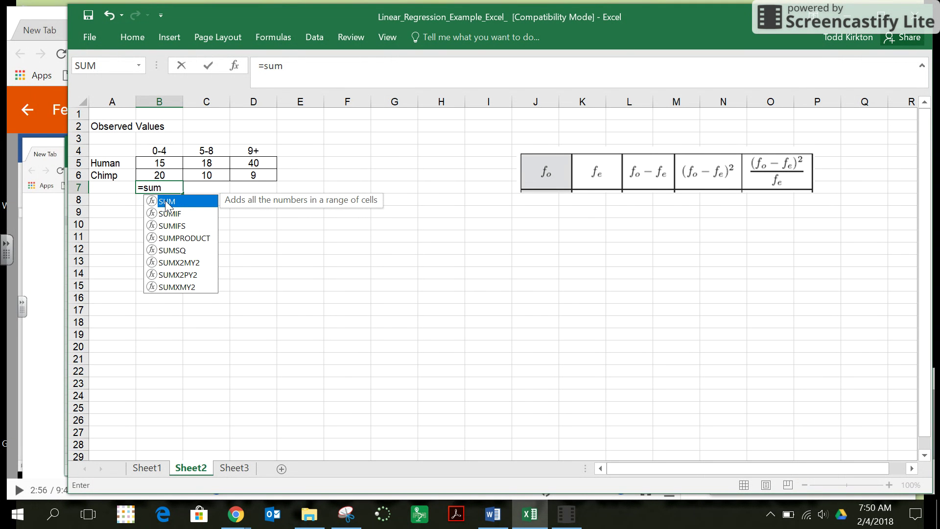
{"action": "double_click", "coordinate": [167, 205]}
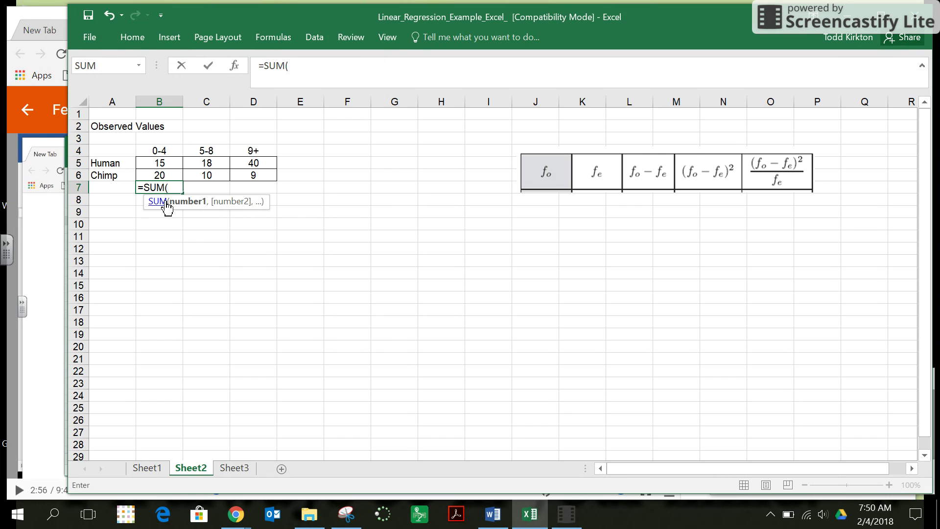
{"action": "type", "text": "b5:b6)"}
{"action": "key", "text": "Return"}
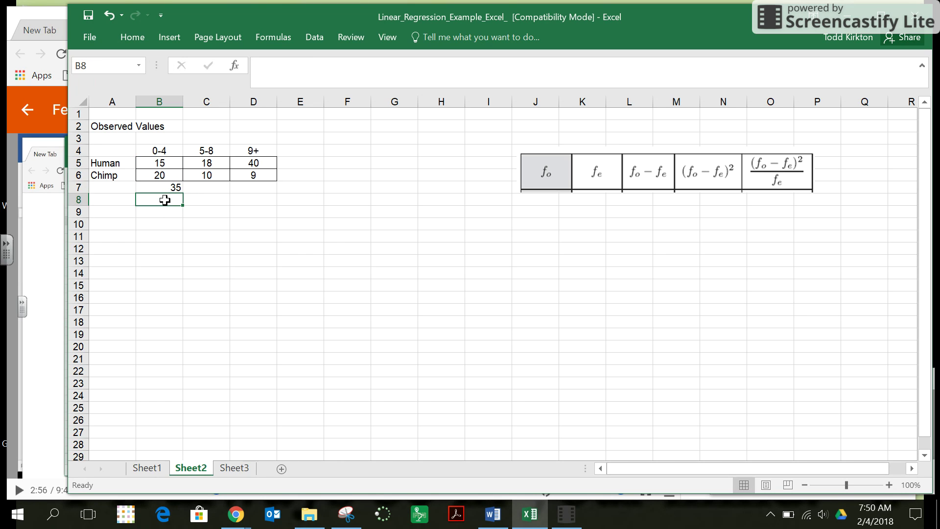
Extend the column total formula from B7 across to C7 and D7 for the 5-8 and 9+ columns
{"action": "left_click", "coordinate": [174, 188]}
{"action": "left_click_drag", "start_coordinate": [182, 195], "coordinate": [219, 192]}
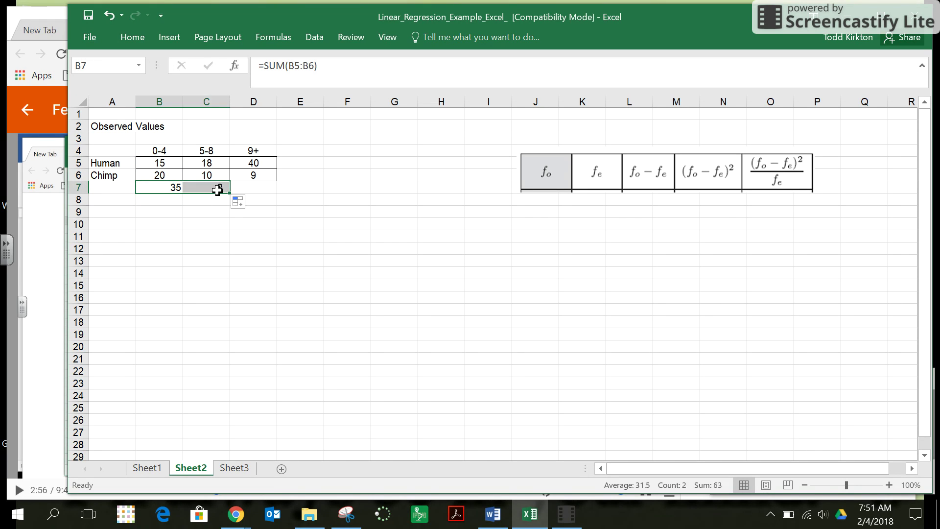
{"action": "left_click", "coordinate": [274, 214]}
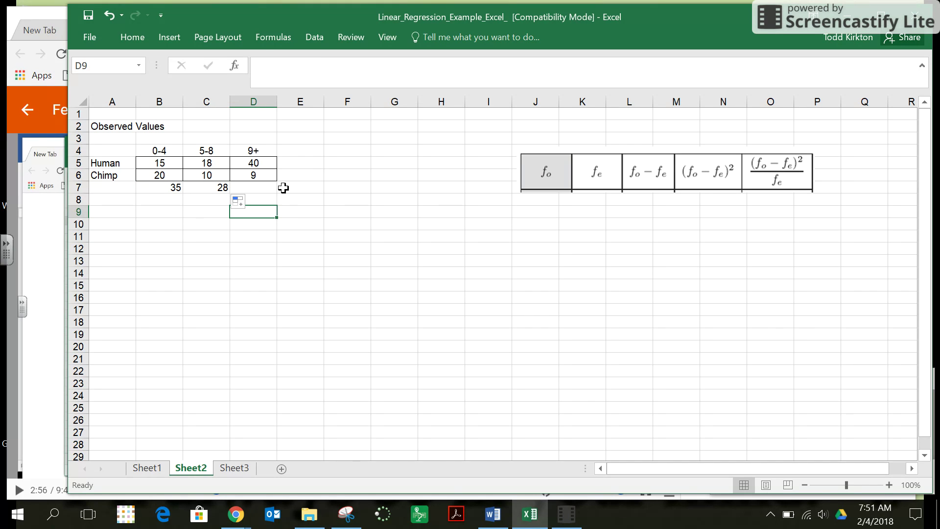
{"action": "left_click", "coordinate": [297, 162]}
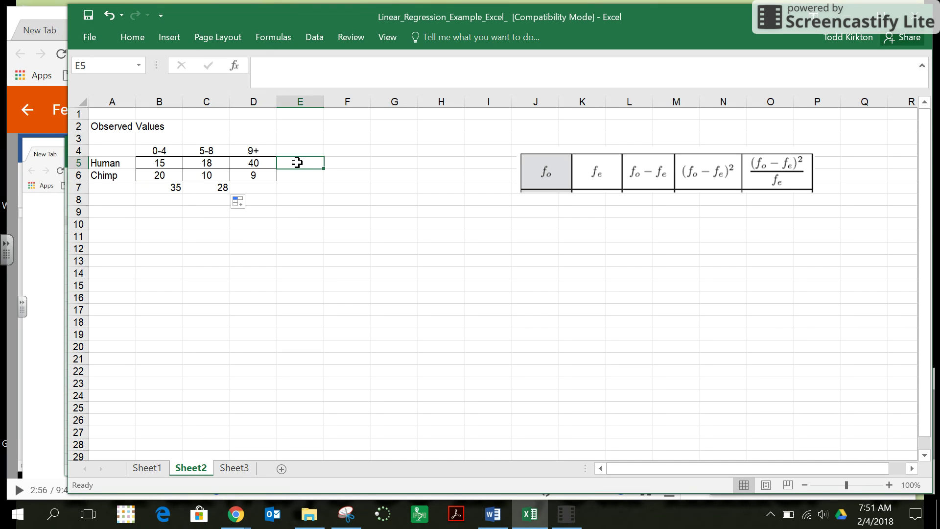
{"action": "left_click", "coordinate": [225, 188]}
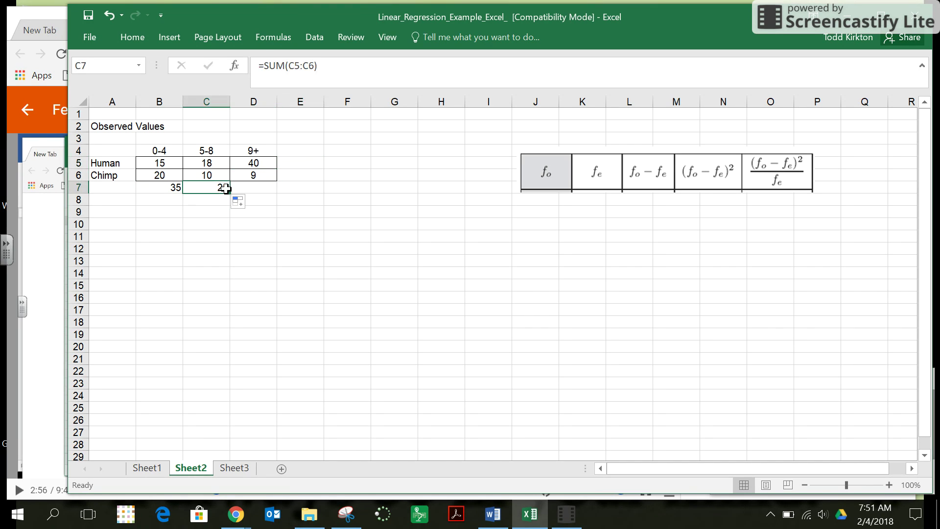
{"action": "left_click_drag", "start_coordinate": [229, 193], "coordinate": [262, 191]}
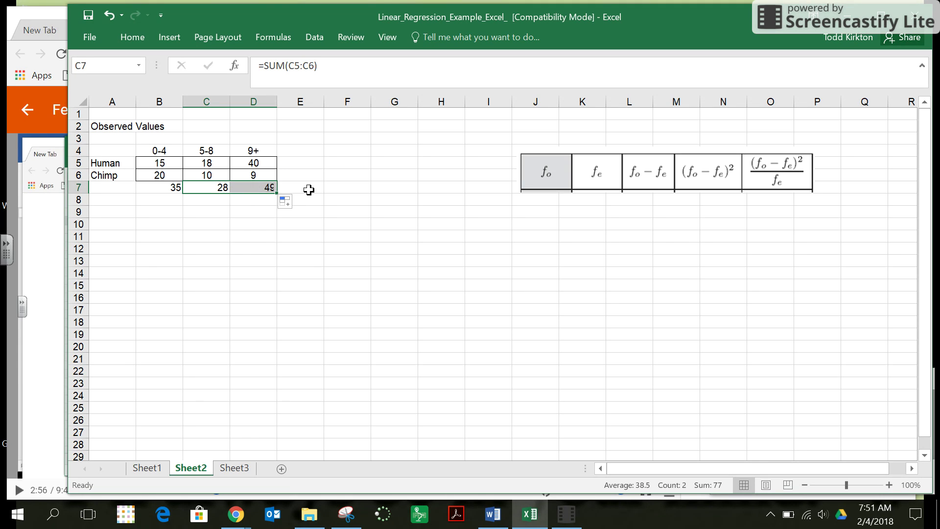
Total the Human row in cell E5 with =SUM(B5:D5) and extend the formula down to the Chimp row in E6
{"action": "left_click", "coordinate": [299, 163]}
{"action": "type", "text": "=sum"}
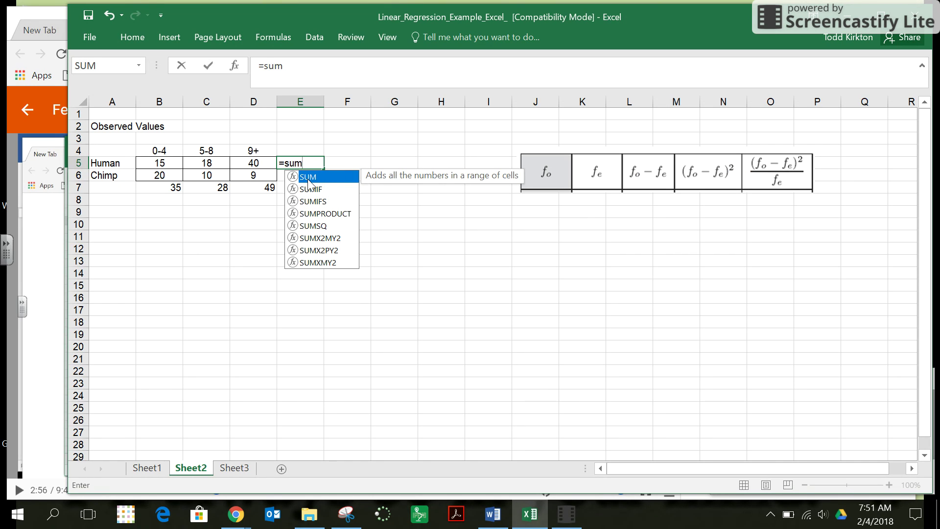
{"action": "double_click", "coordinate": [308, 179]}
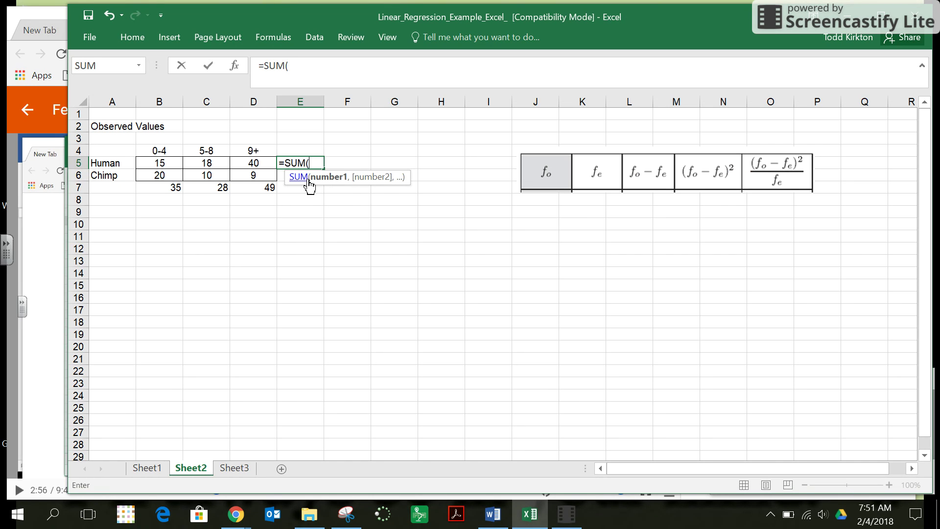
{"action": "type", "text": "b"}
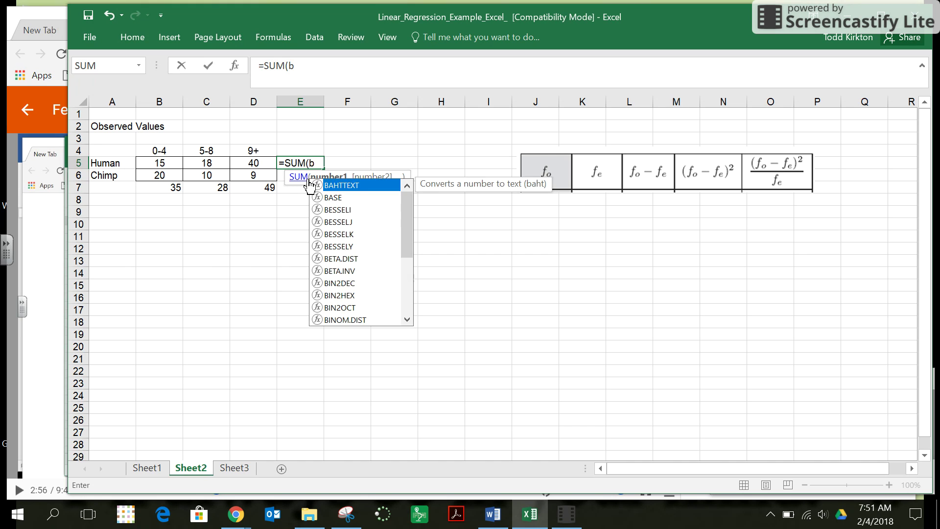
{"action": "type", "text": "5:d5)"}
{"action": "key", "text": "Return"}
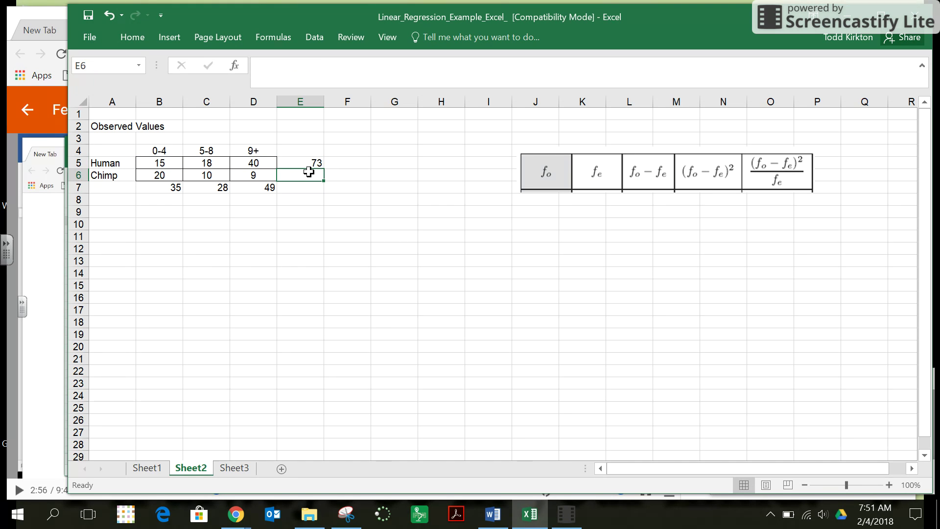
{"action": "left_click", "coordinate": [307, 160]}
{"action": "mouse_move", "coordinate": [323, 168]}
{"action": "left_mouse_down"}
{"action": "mouse_move", "coordinate": [328, 185]}
{"action": "mouse_move", "coordinate": [318, 186]}
{"action": "left_mouse_up"}
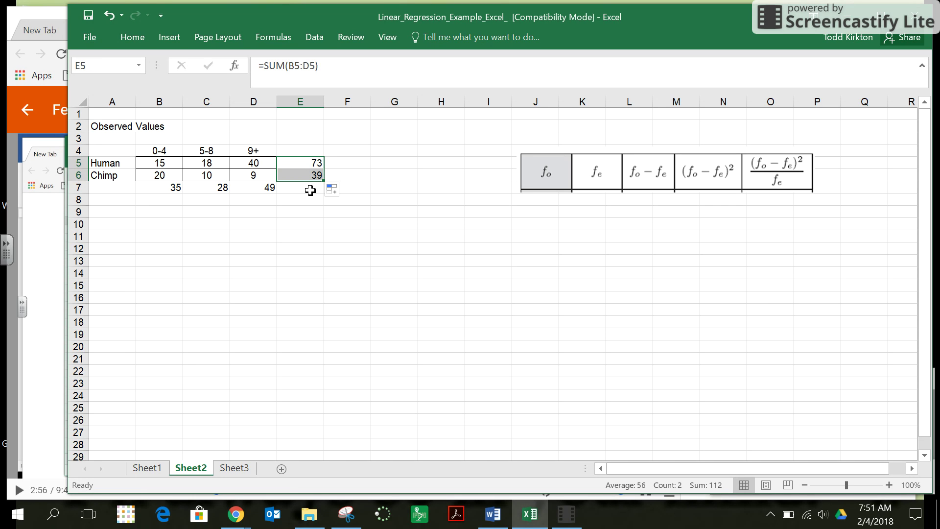
Calculate the grand total of the row totals in cell E7 with =sum(e5:e6)
{"action": "left_click", "coordinate": [310, 190]}
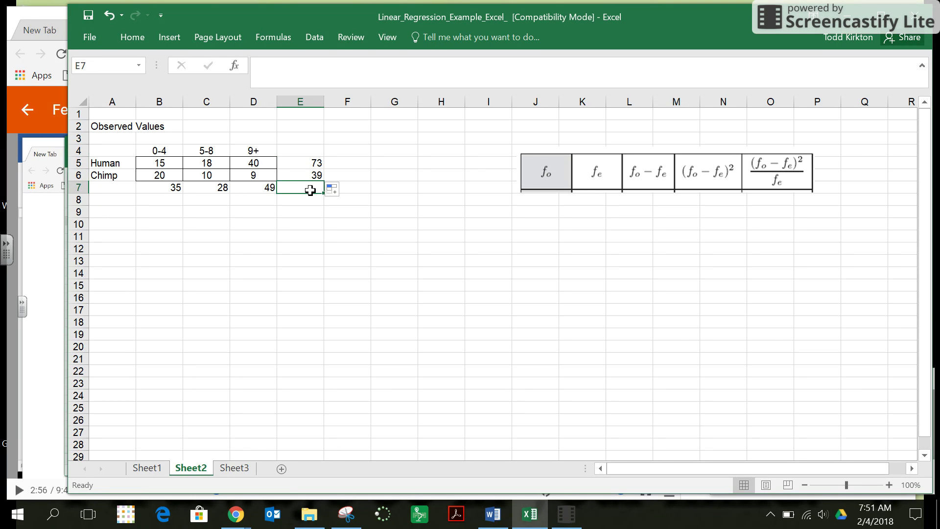
{"action": "type", "text": "="}
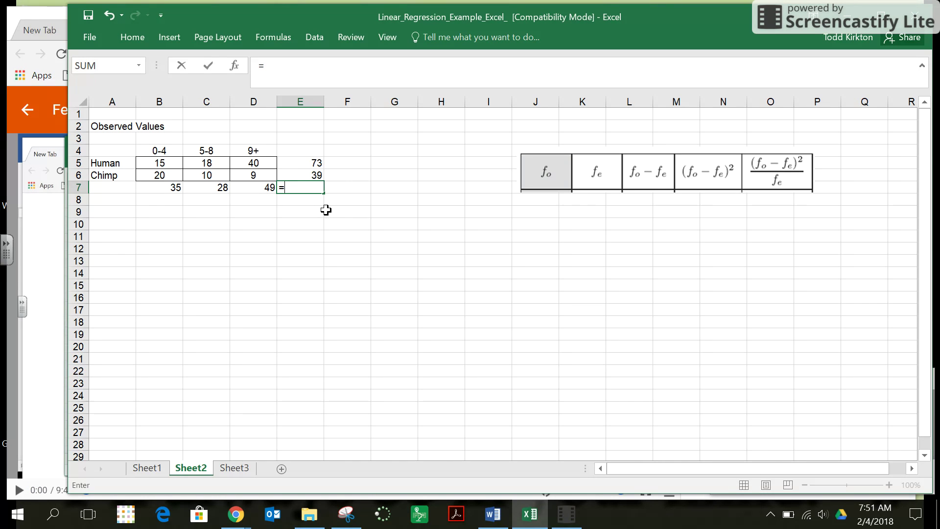
{"action": "type", "text": "sum("}
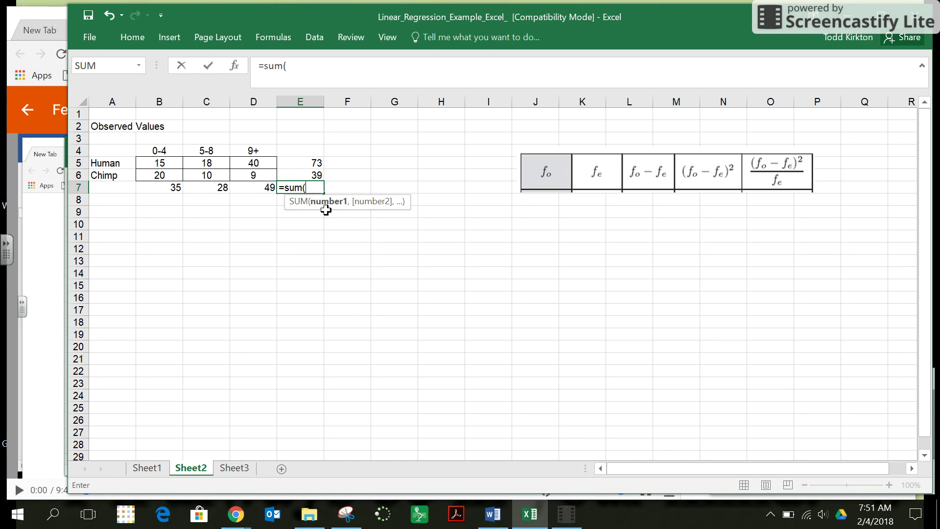
{"action": "type", "text": "e5:"}
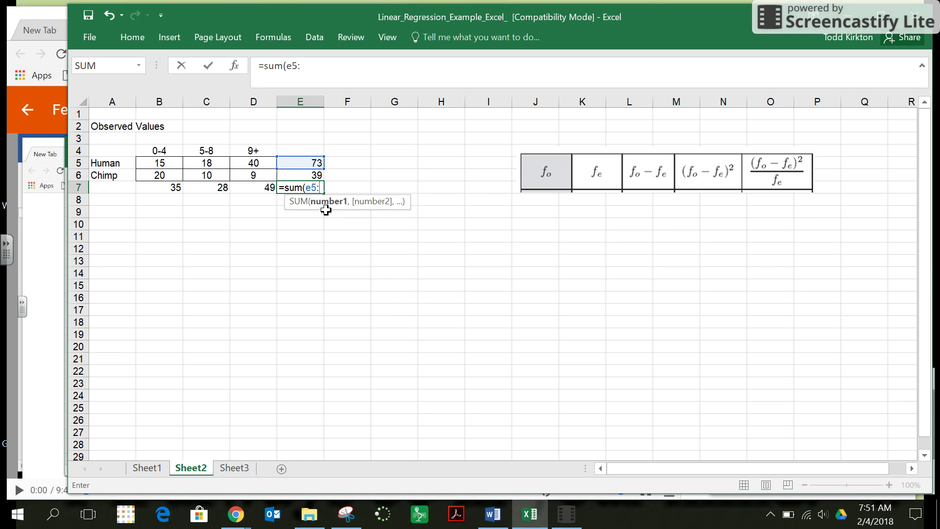
{"action": "type", "text": "e6)"}
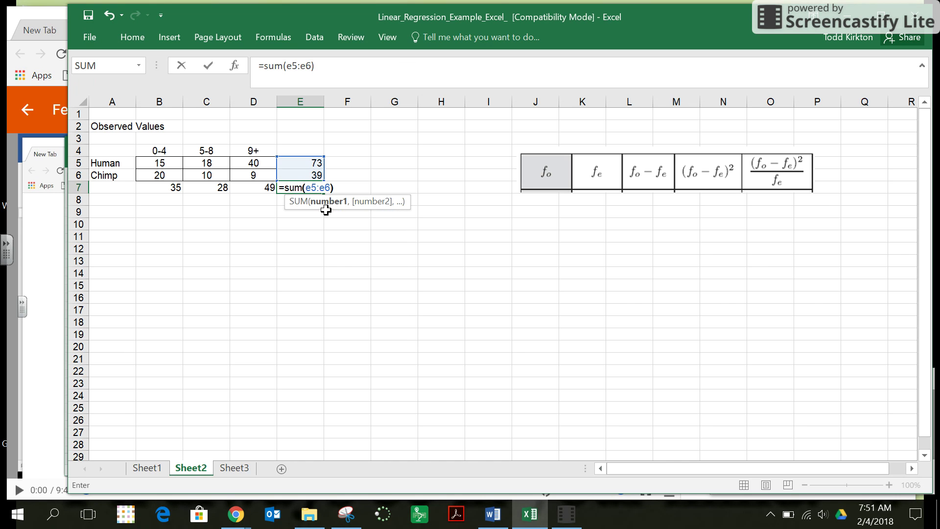
{"action": "key", "text": "Return"}
Cross-check the grand total in cell E8 by summing the column totals with =sum(B7:D7)
{"action": "scroll", "coordinate": [326, 210], "scroll_direction": "down", "scroll_amount": 20}
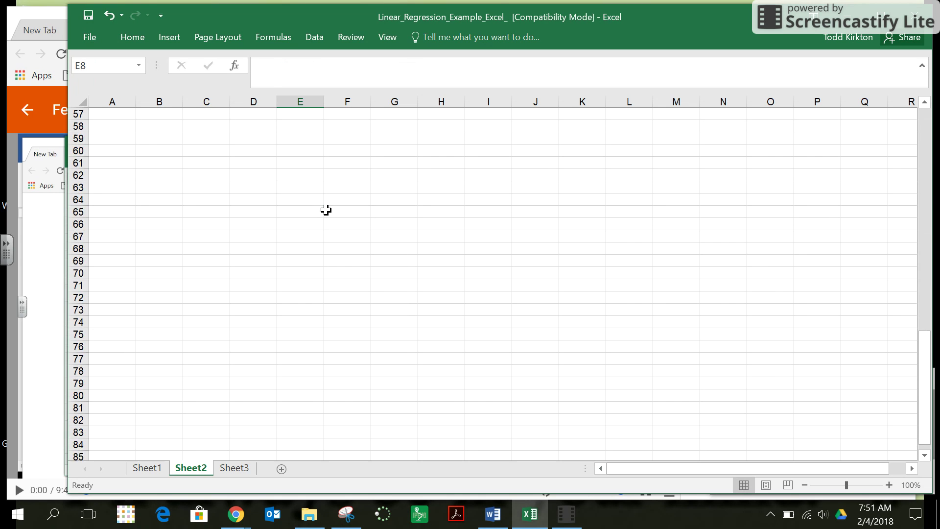
{"action": "scroll", "coordinate": [326, 209], "scroll_direction": "up", "scroll_amount": 20}
{"action": "scroll", "coordinate": [325, 209], "scroll_direction": "up", "scroll_amount": 5}
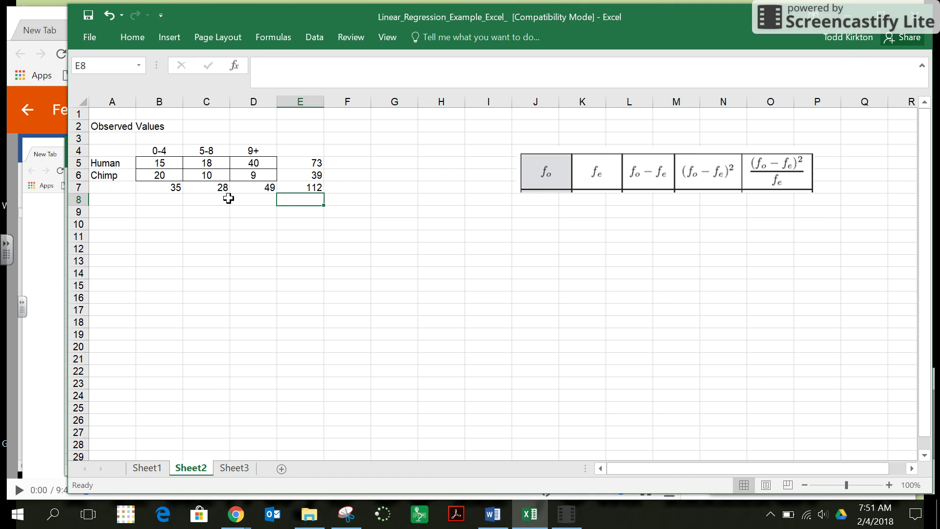
{"action": "type", "text": "=sum("}
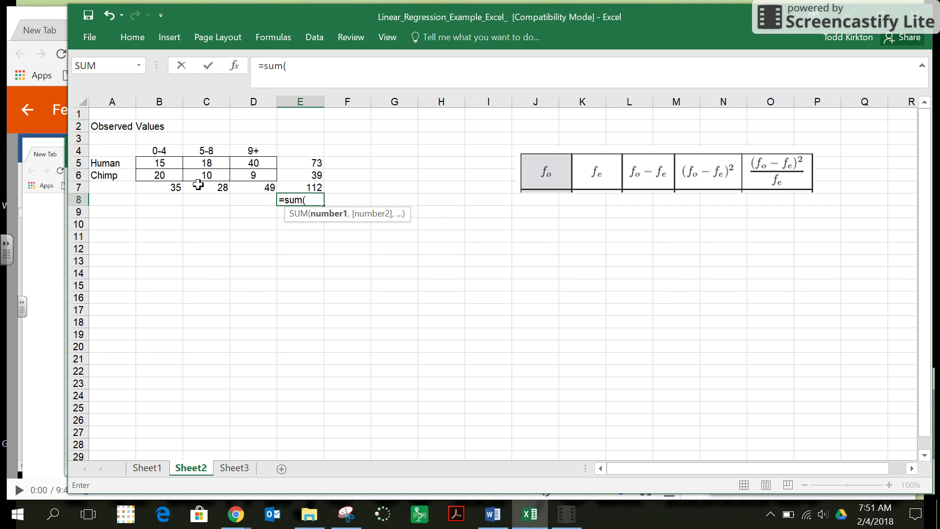
{"action": "left_click", "coordinate": [169, 188]}
{"action": "type", "text": ":B"}
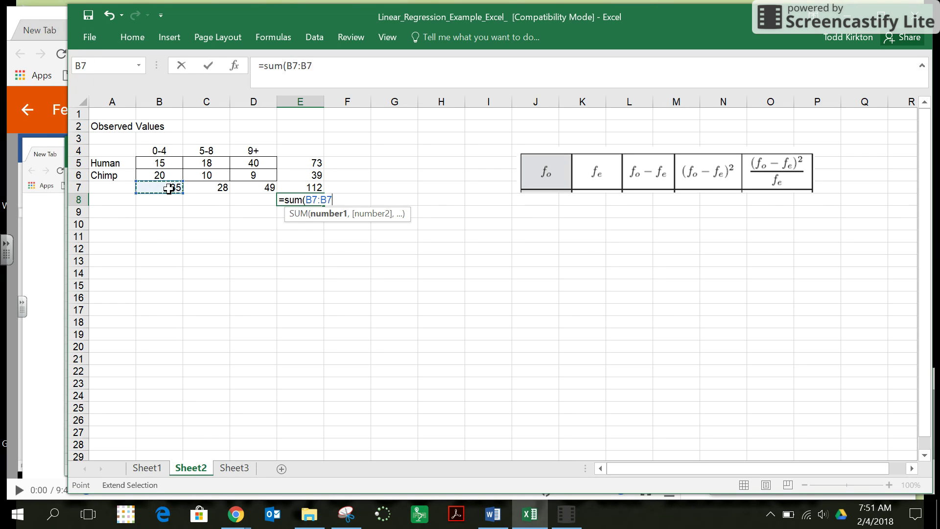
{"action": "key", "text": "BackSpace"}
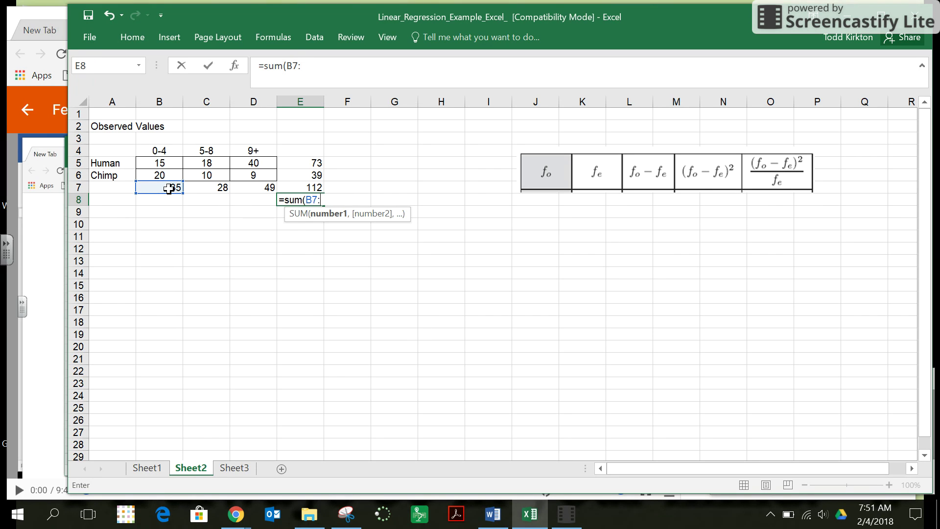
{"action": "type", "text": "D"}
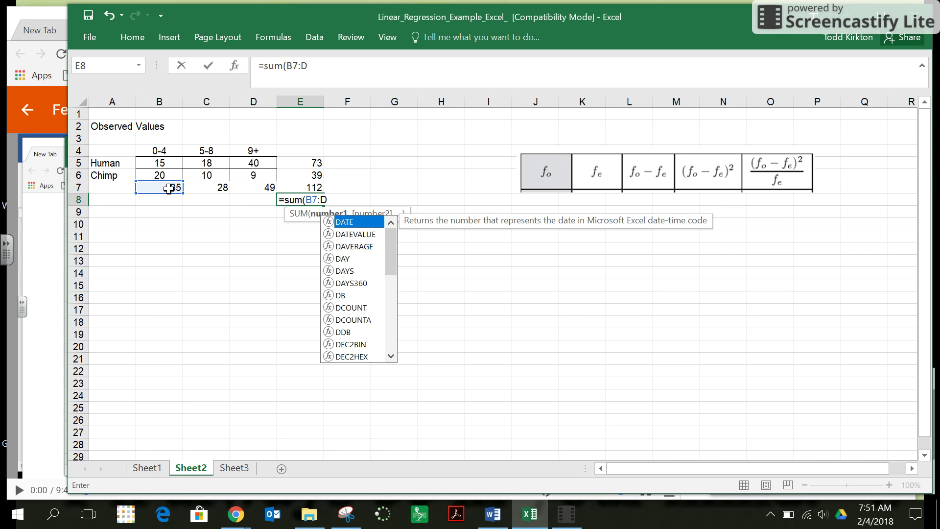
{"action": "type", "text": "7)"}
{"action": "key", "text": "Return"}
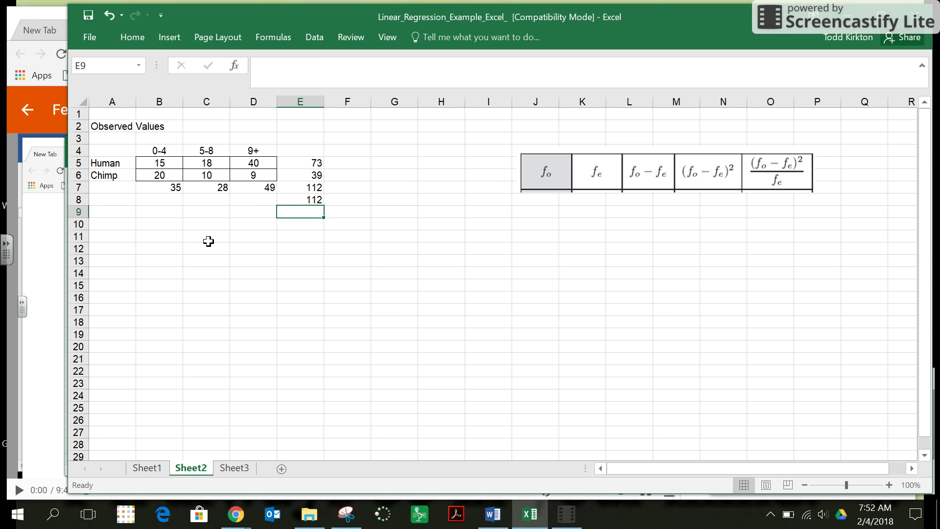
Label the section for the expected counts by entering "Expected values" in cell A11
{"action": "left_click", "coordinate": [110, 236]}
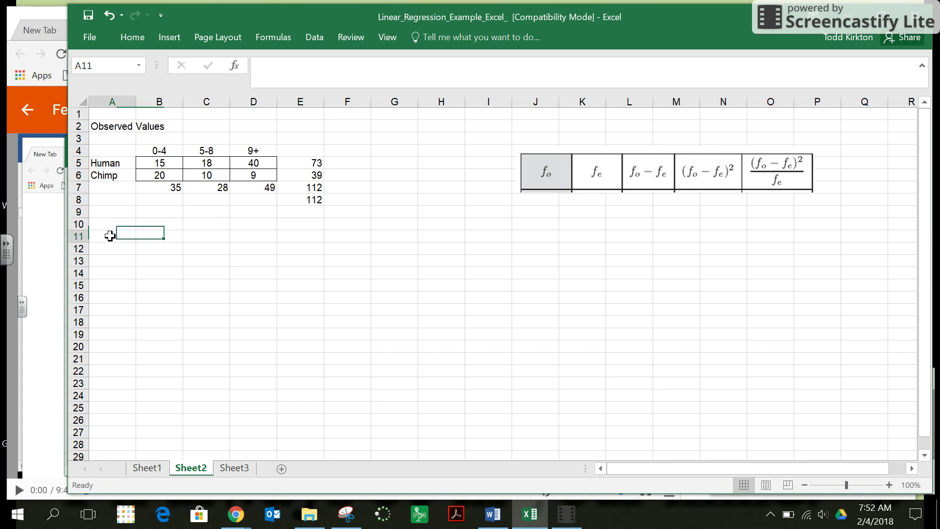
{"action": "type", "text": "Expe"}
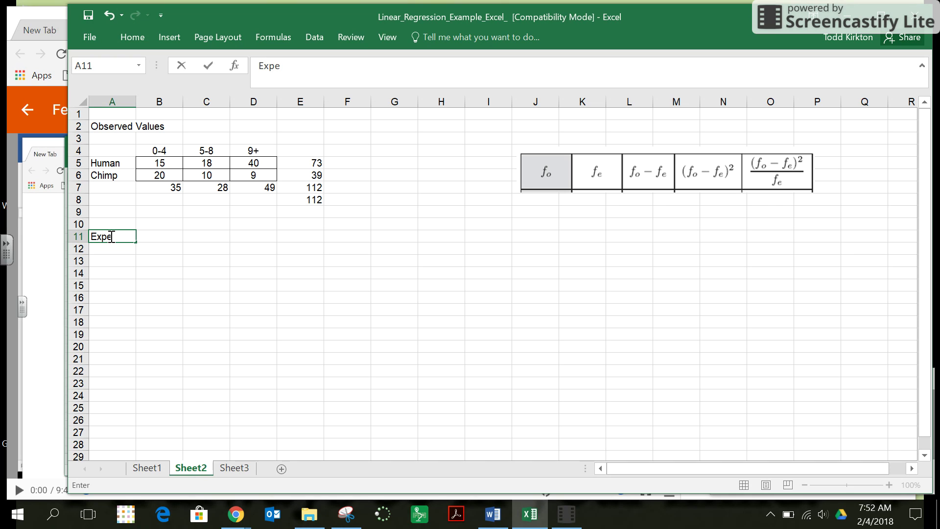
{"action": "type", "text": "cted value"}
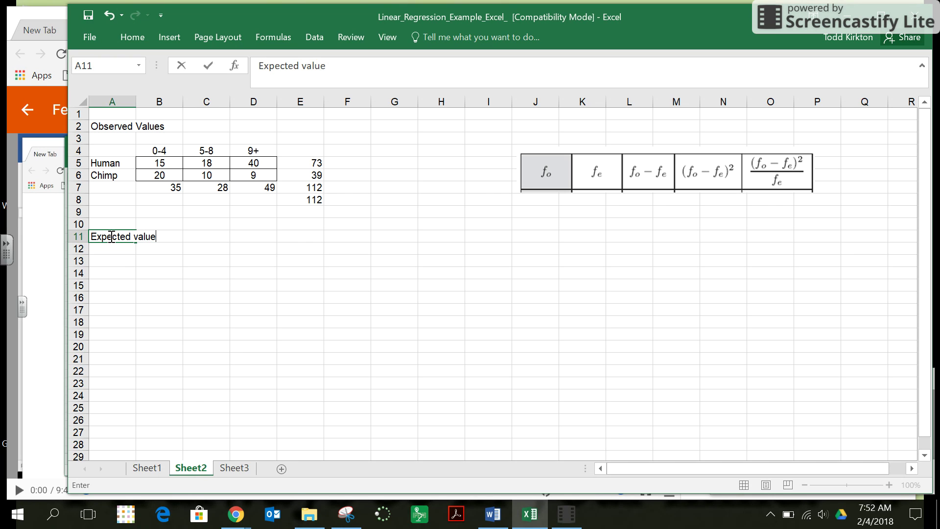
{"action": "type", "text": "s"}
{"action": "key", "text": "Tab"}
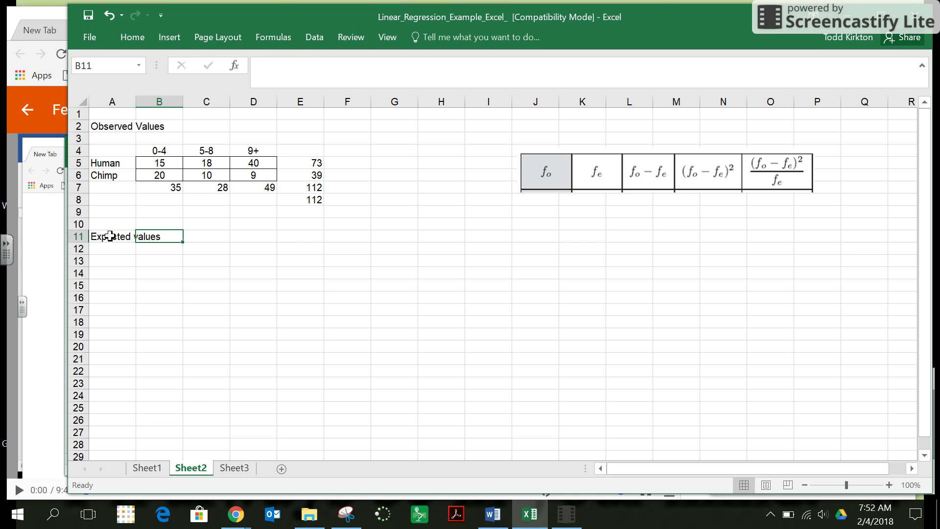
Calculate the expected Human count for ages 0-4 in cell B12 with =(B7*E5)/112
{"action": "left_click", "coordinate": [155, 251]}
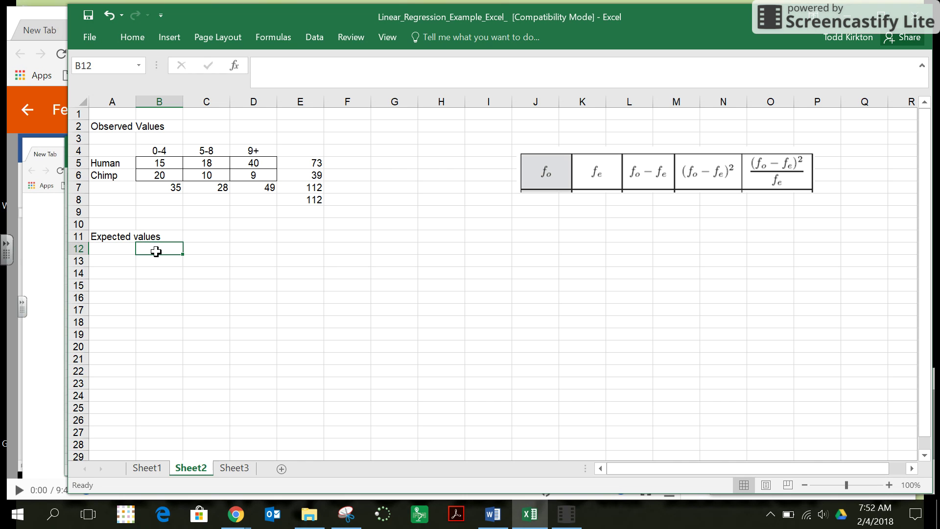
{"action": "type", "text": "="}
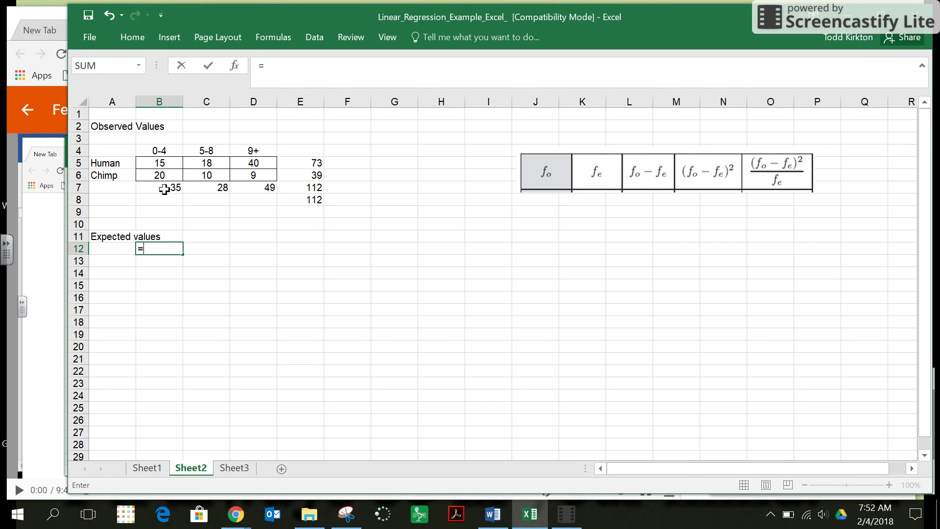
{"action": "type", "text": "("}
{"action": "left_click", "coordinate": [164, 189]}
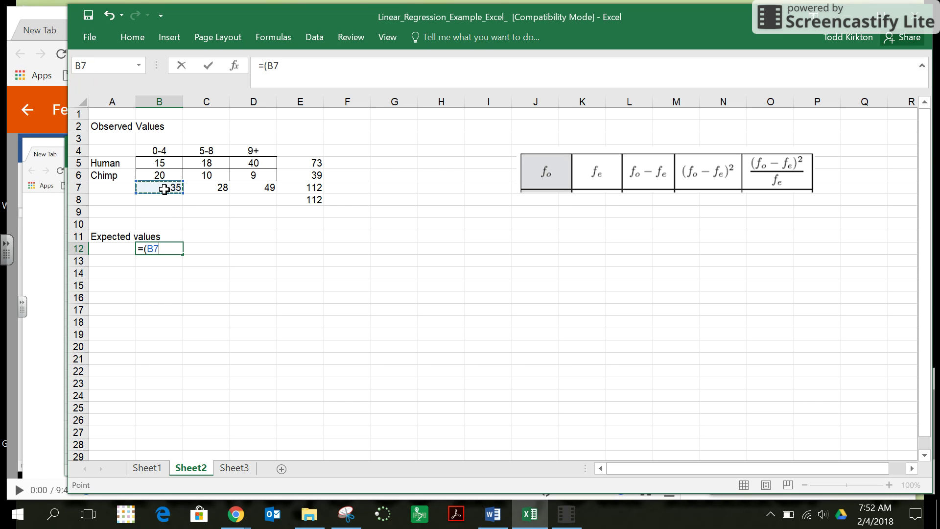
{"action": "type", "text": "*"}
{"action": "left_click", "coordinate": [301, 161]}
{"action": "type", "text": ")/112"}
{"action": "key", "text": "Return"}
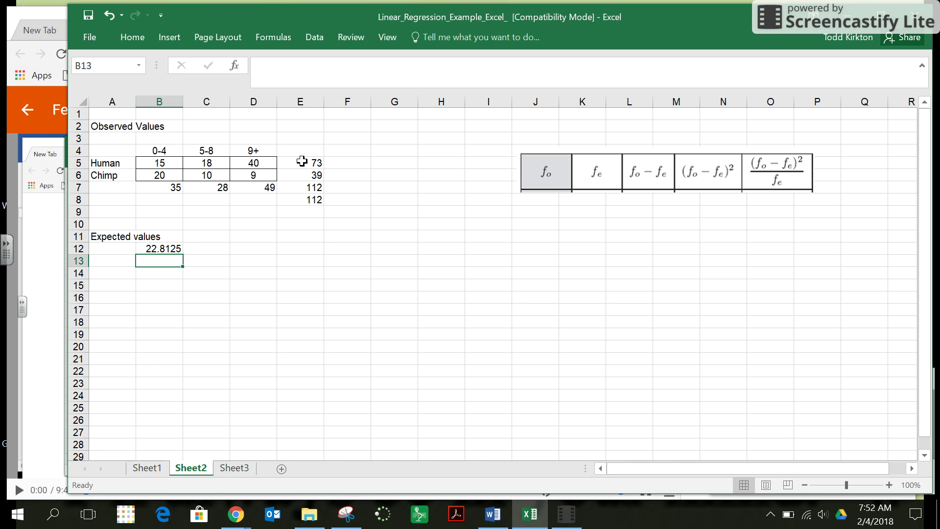
Calculate the expected Chimp count for ages 0-4 in cell B13 with =(39*35)/112
{"action": "type", "text": "="}
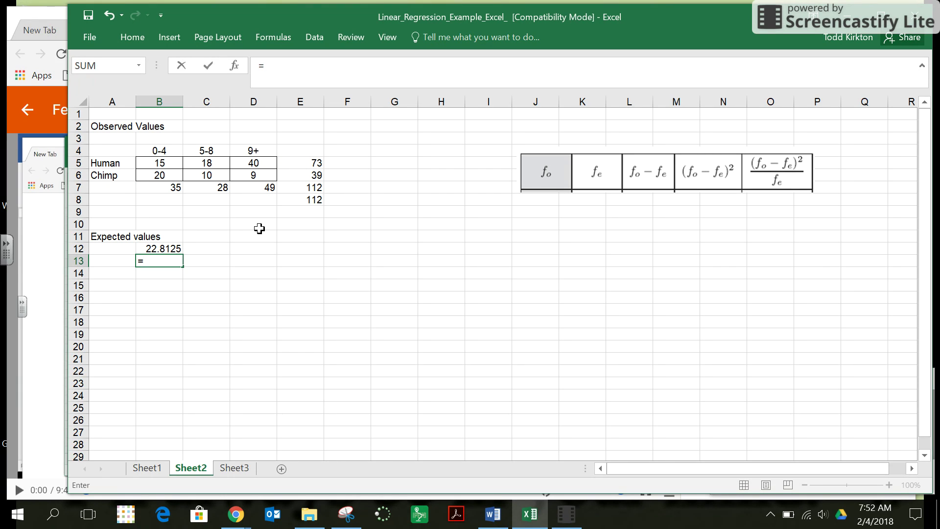
{"action": "type", "text": "(39*35)/"}
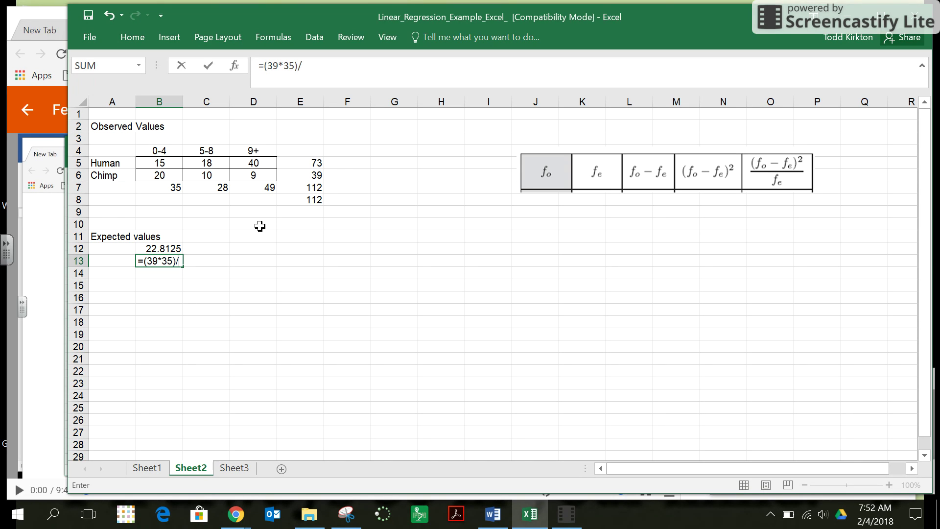
{"action": "type", "text": "112"}
{"action": "key", "text": "Return"}
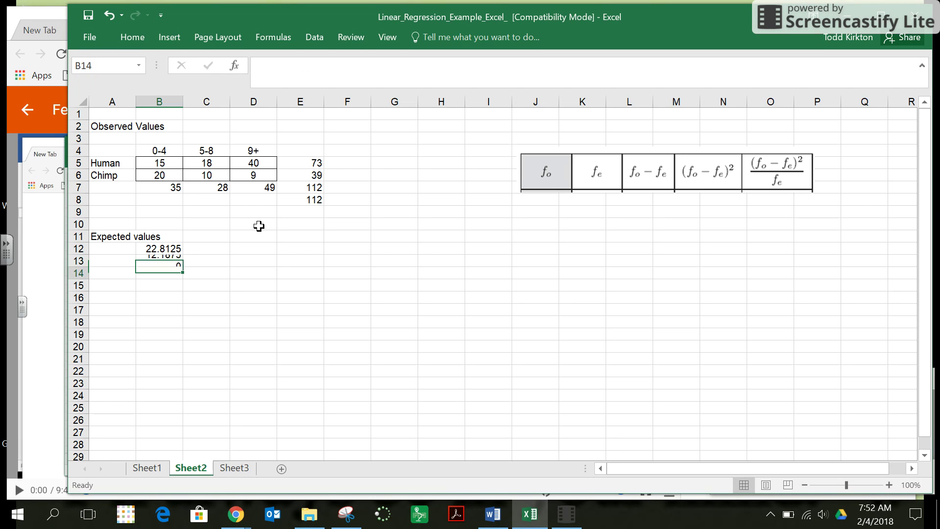
Calculate the expected Human count for ages 5-8 in cell C12 with =(28*73)/112
{"action": "left_click", "coordinate": [202, 250]}
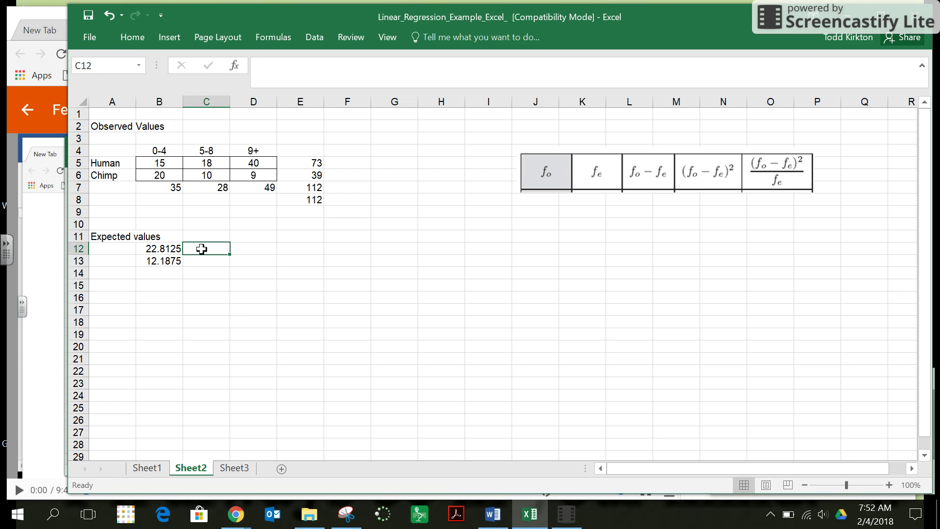
{"action": "type", "text": "="}
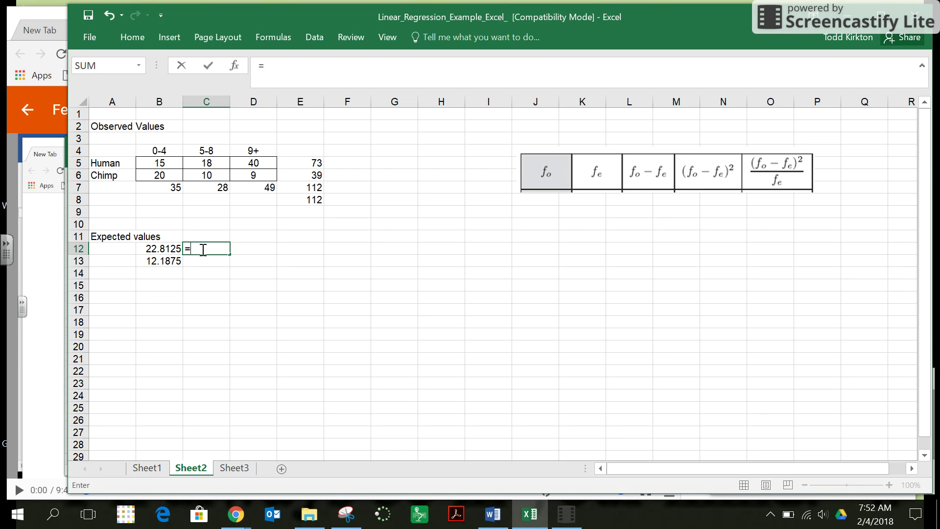
{"action": "type", "text": "*2"}
{"action": "key", "text": "BackSpace"}
{"action": "key", "text": "BackSpace"}
{"action": "type", "text": "(28*73)/112"}
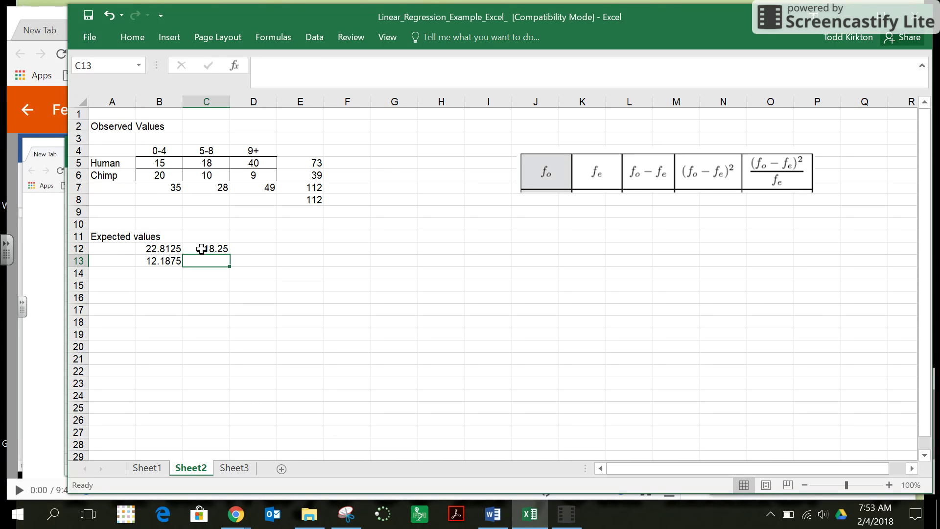
Calculate the expected Chimp count for ages 5-8 in cell C13 with =(C7*E6)/112
{"action": "type", "text": "=("}
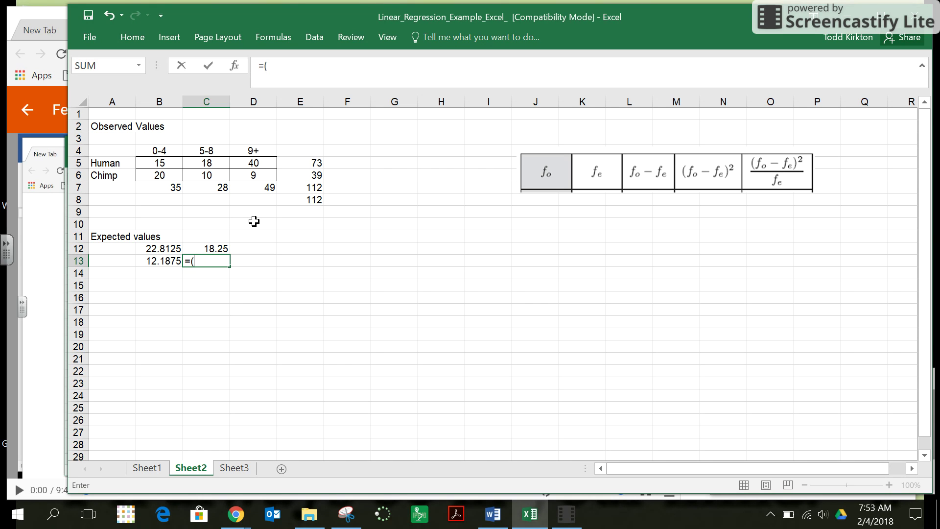
{"action": "left_click", "coordinate": [224, 187]}
{"action": "type", "text": "*"}
{"action": "left_click", "coordinate": [304, 177]}
{"action": "type", "text": ")"}
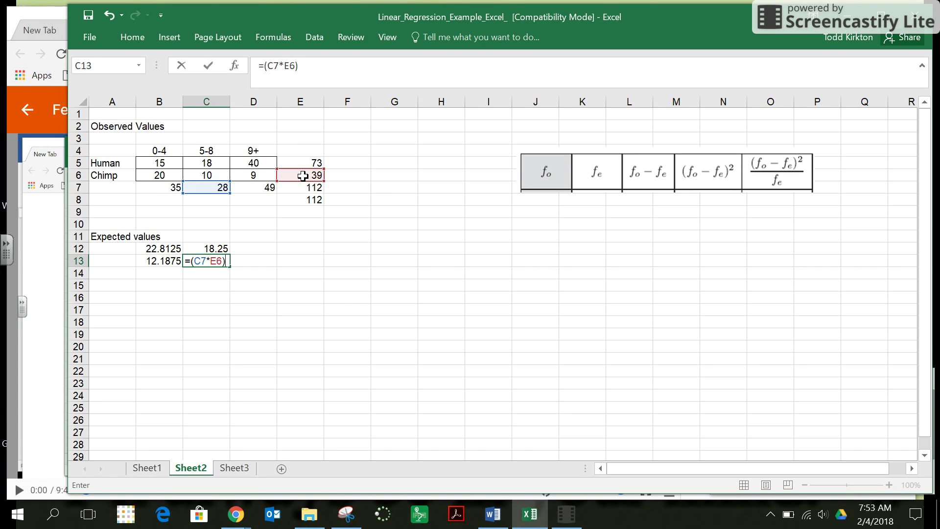
{"action": "type", "text": "/112"}
{"action": "key", "text": "Return"}
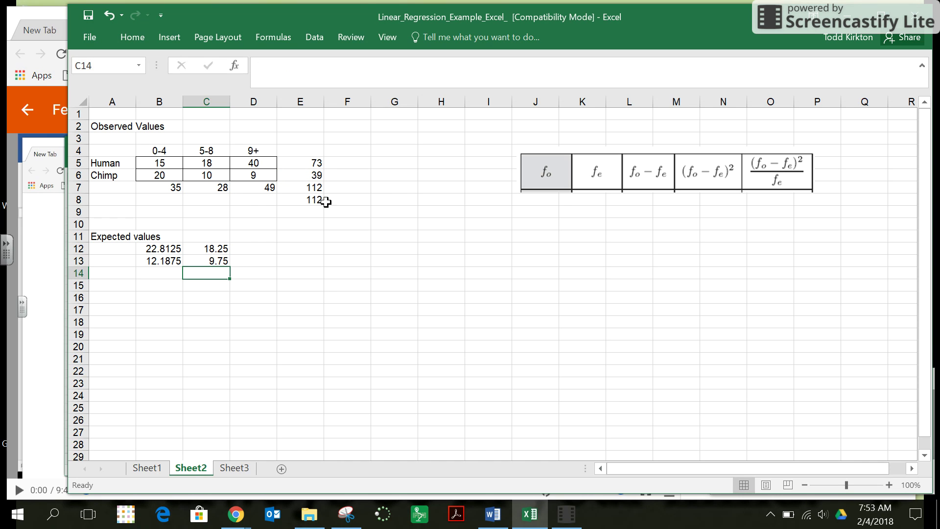
Calculate the expected Human count for ages 9+ in cell D12 with =(E5*D7)/112
{"action": "left_click", "coordinate": [260, 248]}
{"action": "type", "text": "="}
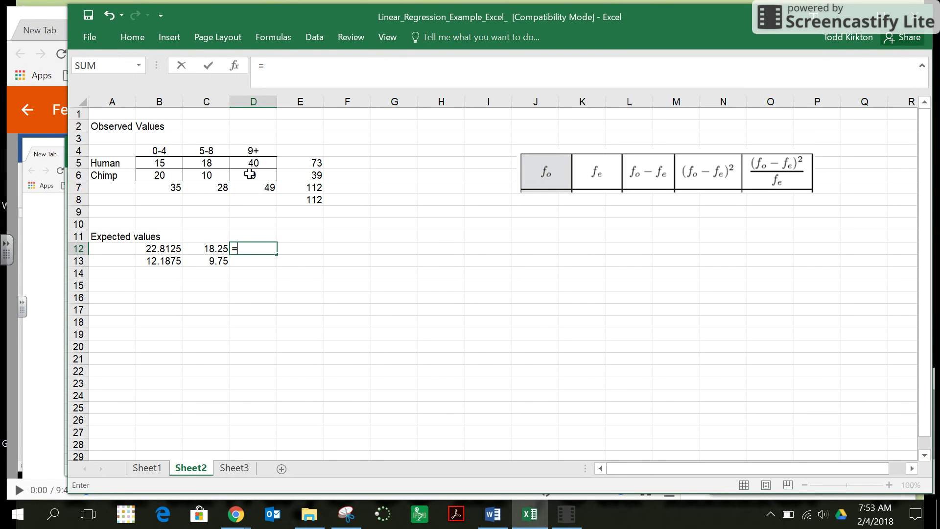
{"action": "left_click", "coordinate": [306, 161]}
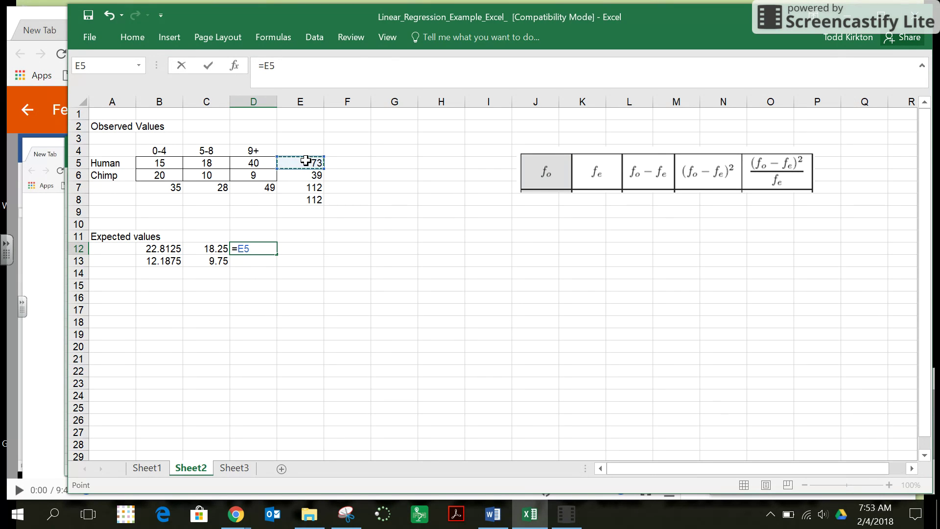
{"action": "key", "text": "BackSpace"}
{"action": "key", "text": "BackSpace"}
{"action": "type", "text": "("}
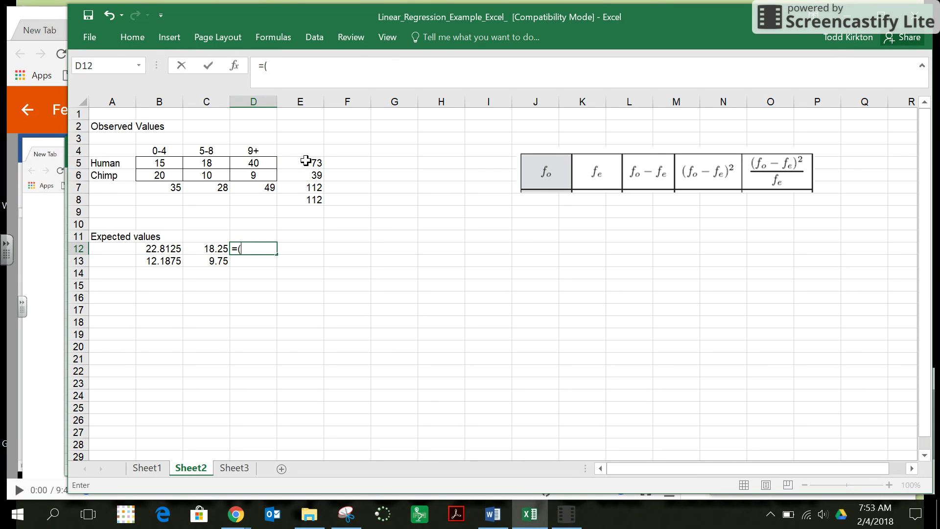
{"action": "left_click", "coordinate": [308, 162]}
{"action": "type", "text": "*"}
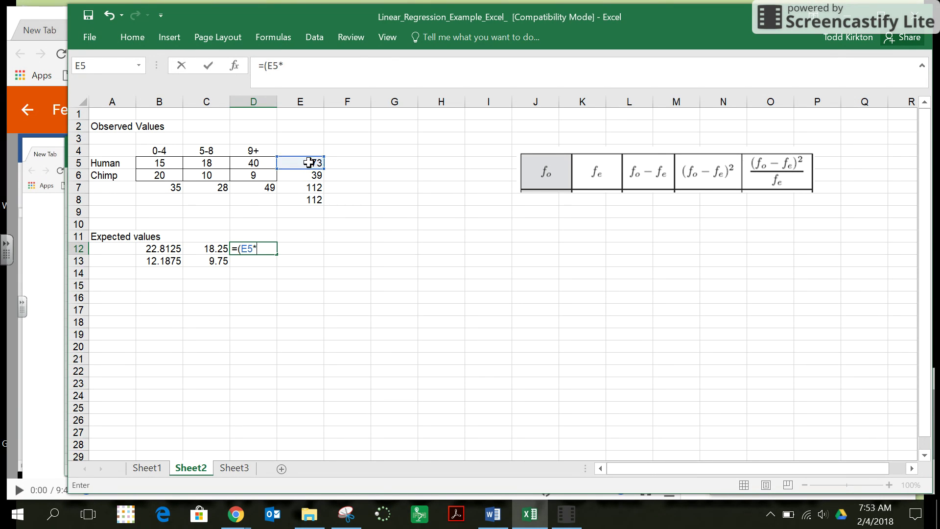
{"action": "left_click", "coordinate": [267, 189]}
{"action": "type", "text": ")/112"}
{"action": "key", "text": "Return"}
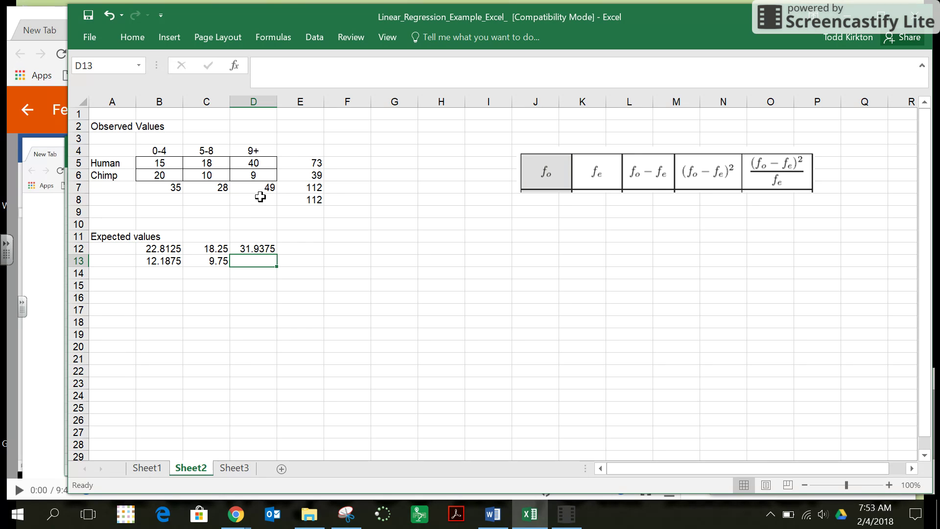
Multiply the 9+ column total by the Chimp row total in cell D13 with =D7*E6
{"action": "type", "text": "="}
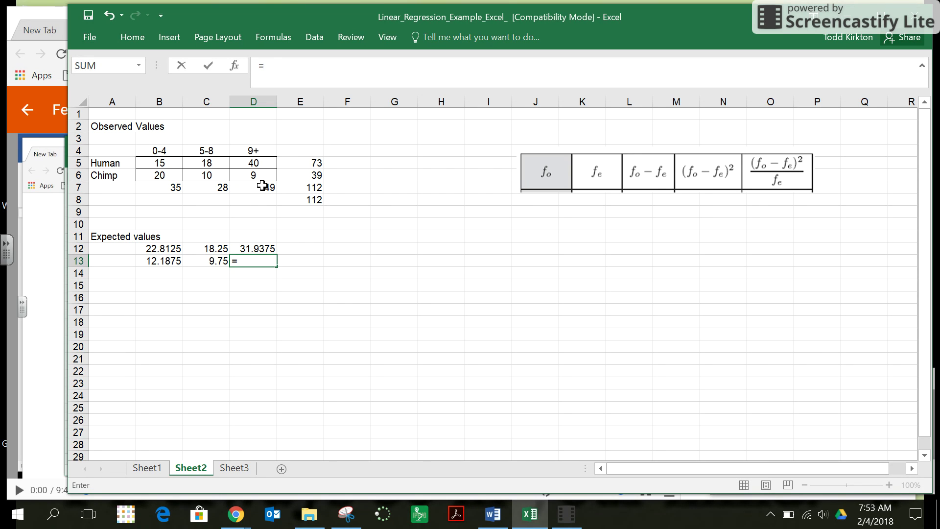
{"action": "left_click", "coordinate": [263, 185]}
{"action": "type", "text": "*"}
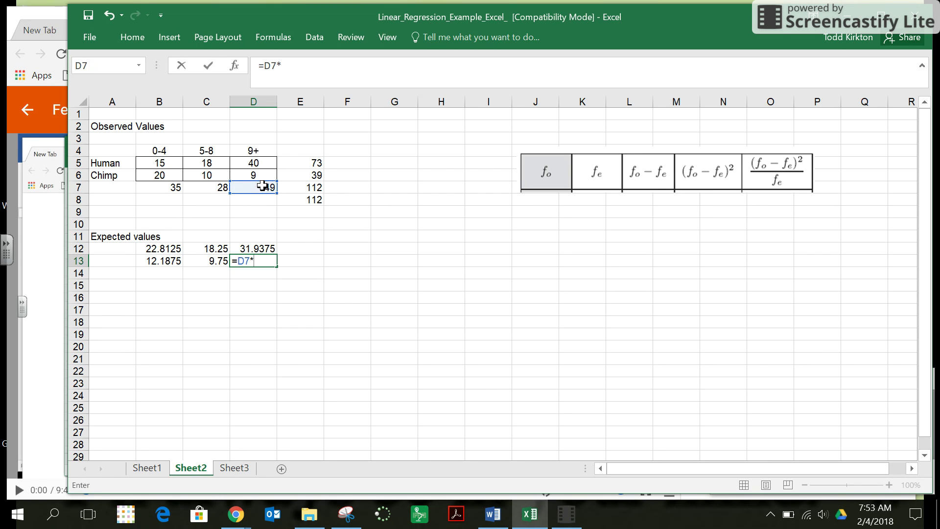
{"action": "left_click", "coordinate": [314, 176]}
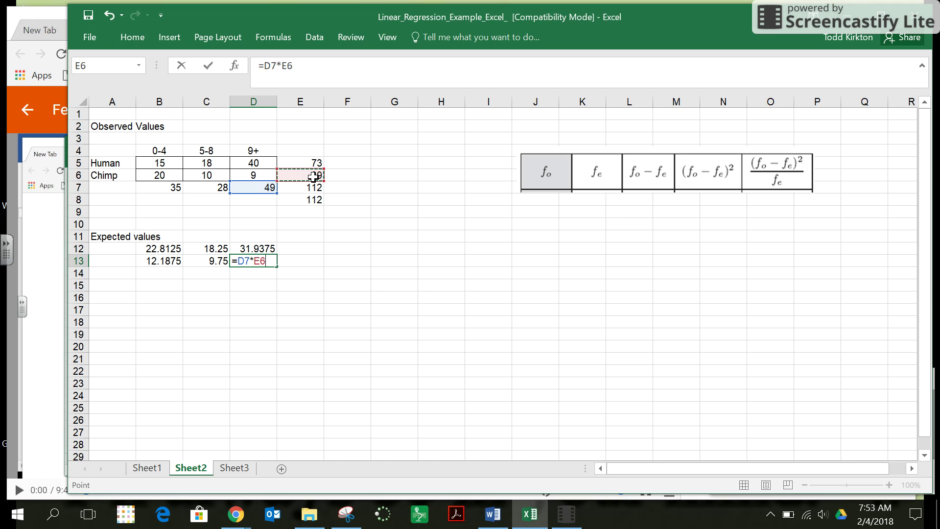
{"action": "type", "text": ")"}
{"action": "key", "text": "BackSpace"}
{"action": "key", "text": "Return"}
{"action": "key", "text": "Right"}
{"action": "key", "text": "Right"}
{"action": "key", "text": "Right"}
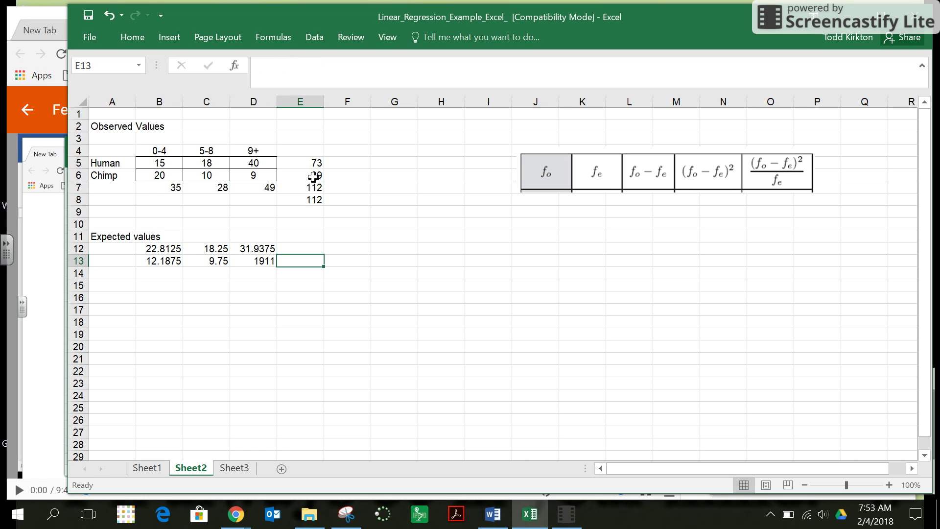
Correct the formula in cell D13 to =(D7*E6)/112 so the product is divided by the grand total
{"action": "key", "text": "Left"}
{"action": "left_click", "coordinate": [265, 62]}
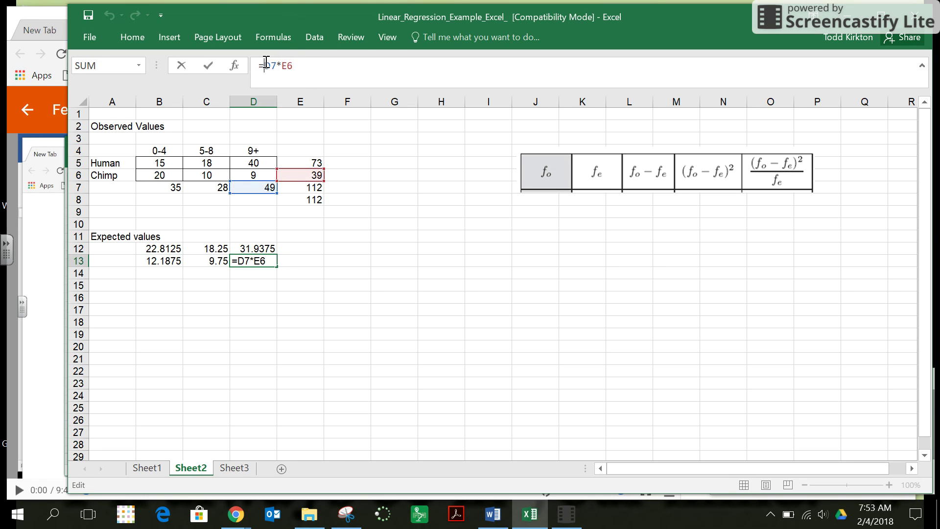
{"action": "type", "text": "("}
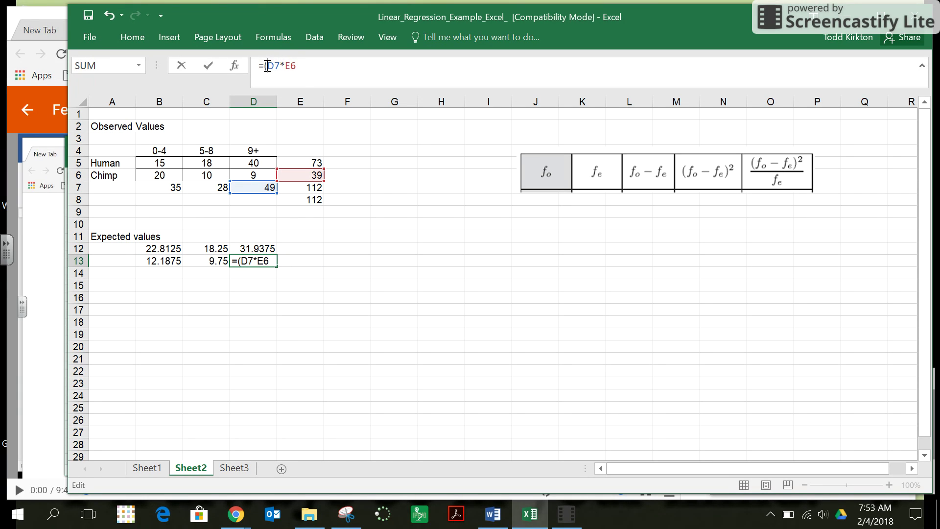
{"action": "left_click", "coordinate": [298, 68]}
{"action": "type", "text": ")/112"}
{"action": "key", "text": "Return"}
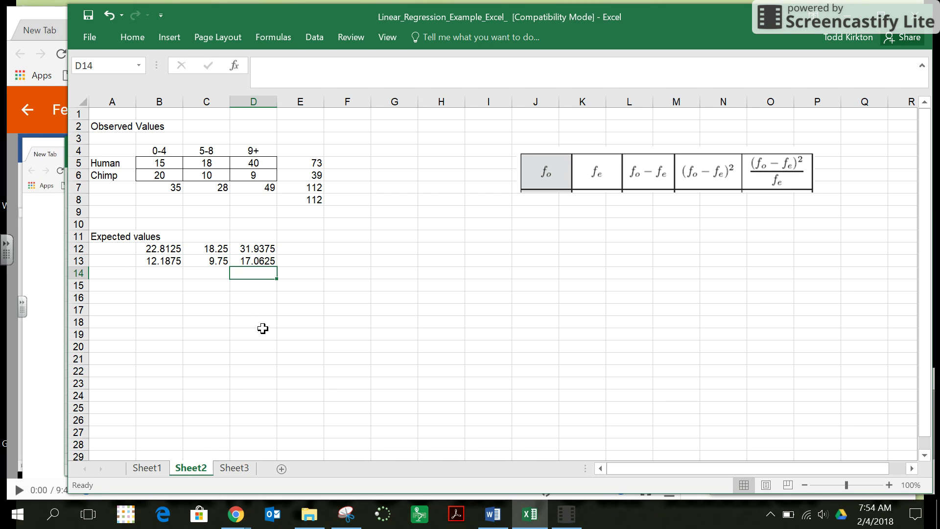
Enter the table headings fo, fe and fo-fe in cells B16, C16 and D16
{"action": "left_click", "coordinate": [171, 297]}
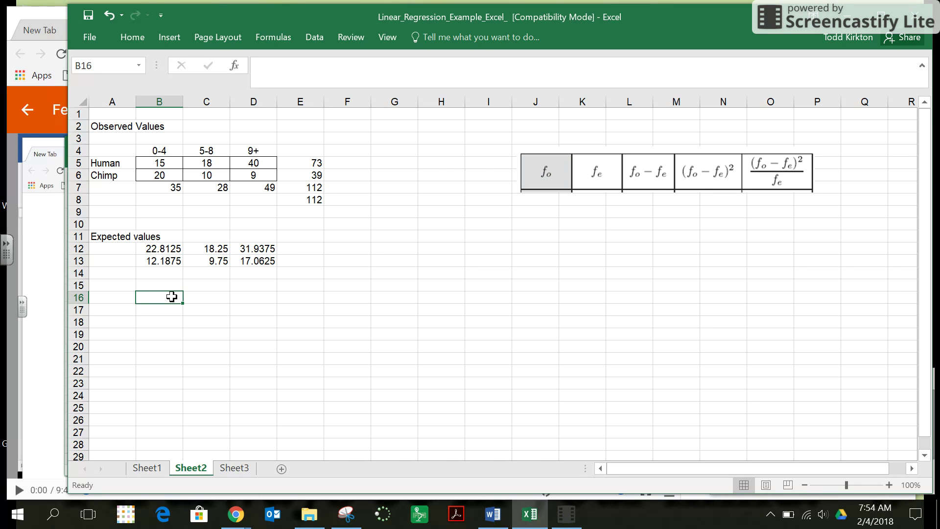
{"action": "type", "text": "f"}
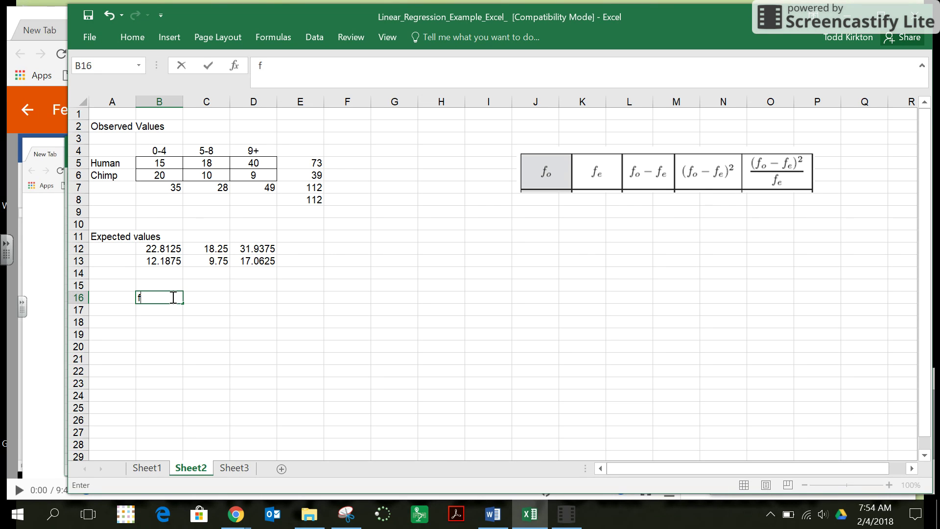
{"action": "type", "text": "o"}
{"action": "key", "text": "Tab"}
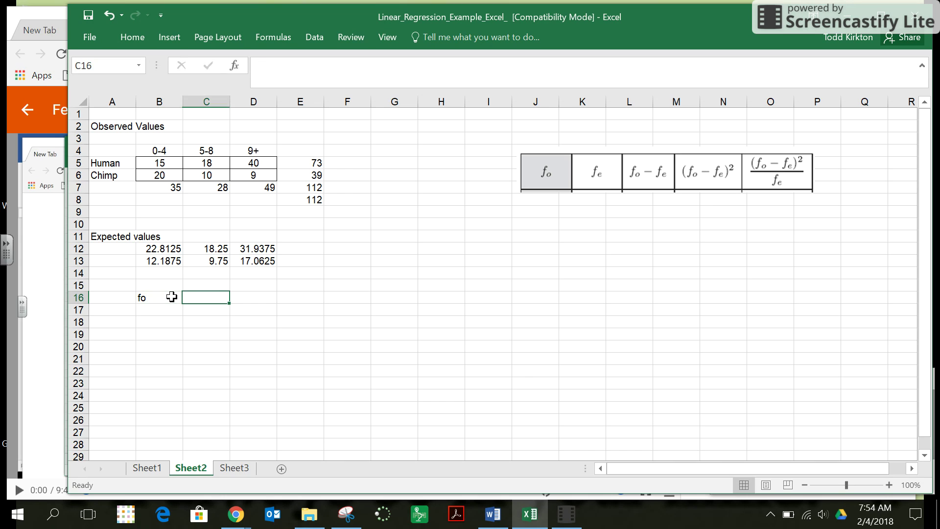
{"action": "type", "text": "fe"}
{"action": "key", "text": "Tab"}
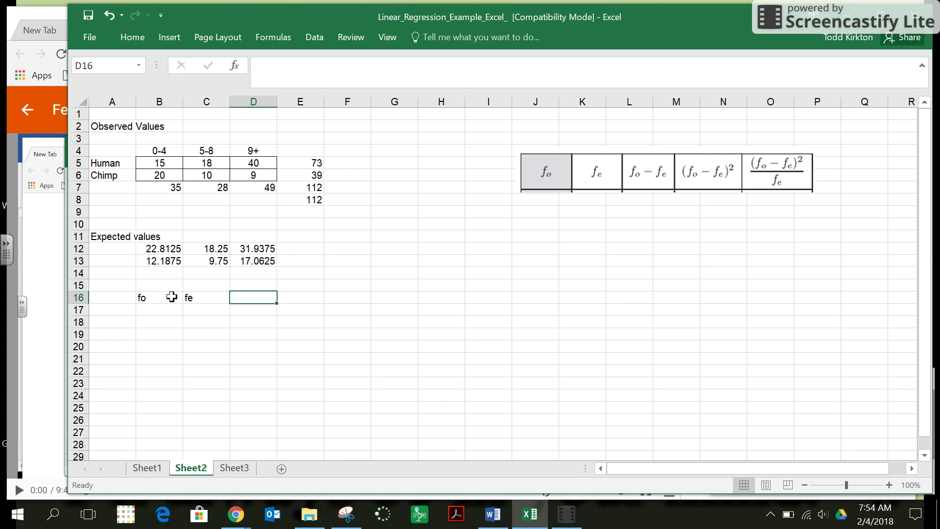
{"action": "type", "text": "f"}
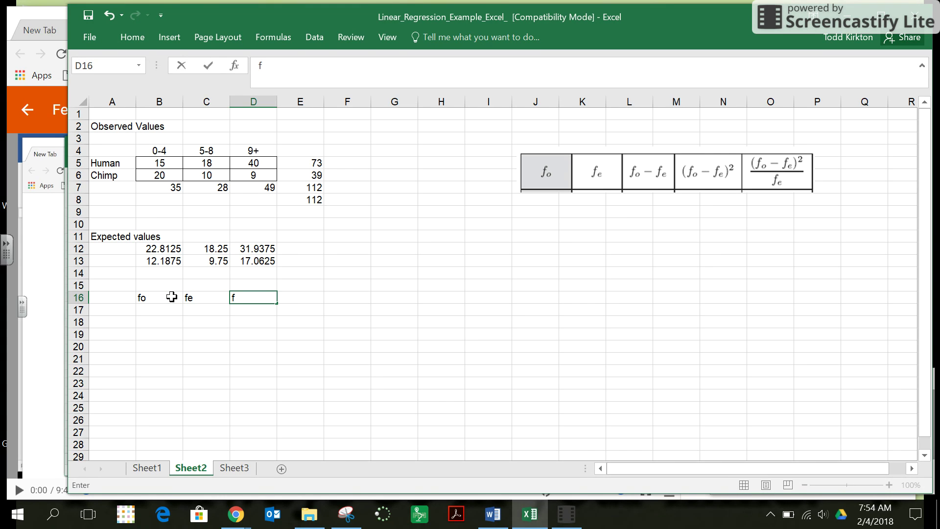
{"action": "type", "text": "o-fe"}
{"action": "key", "text": "Tab"}
Add the headings (fo-fe)^2 in cell E16 and (fo-fe)^2/fe in cell F16
{"action": "type", "text": "("}
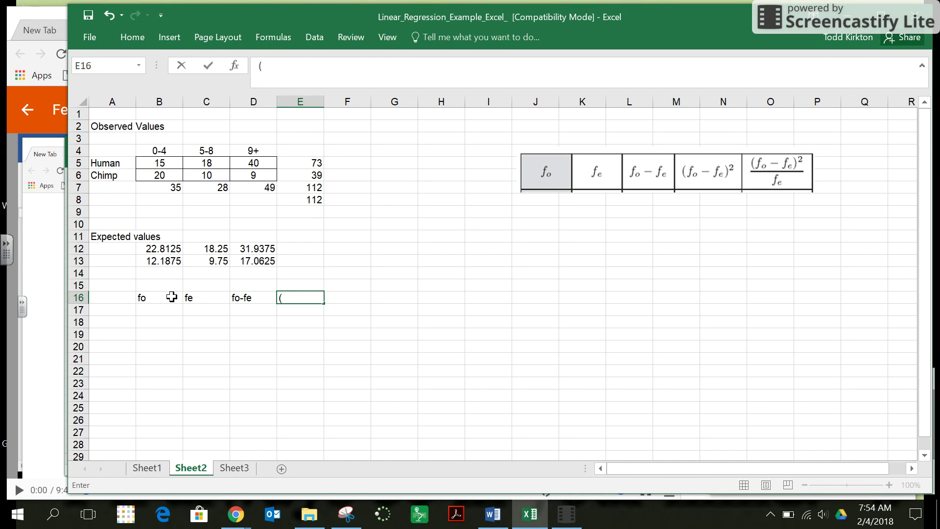
{"action": "type", "text": "fof"}
{"action": "type", "text": "fe)"}
{"action": "type", "text": "^2"}
{"action": "key", "text": "Tab"}
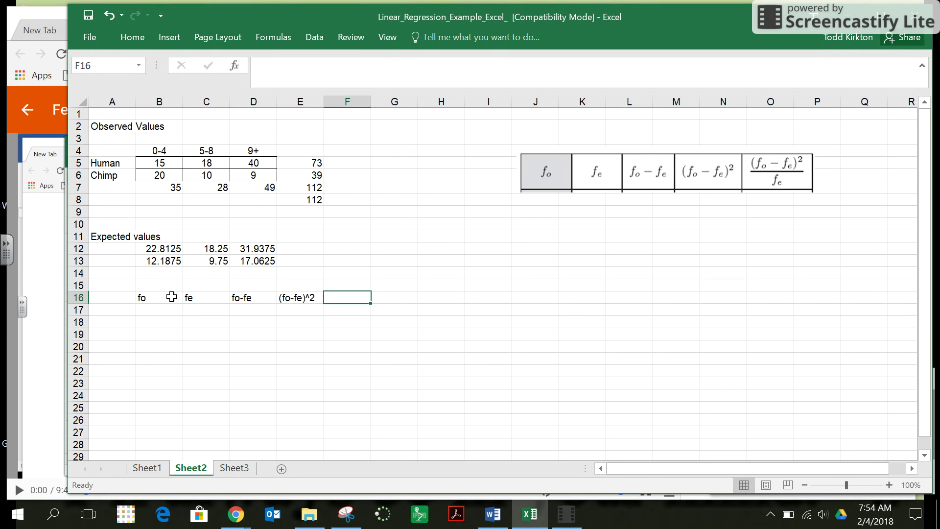
{"action": "type", "text": "(fo-fe)"}
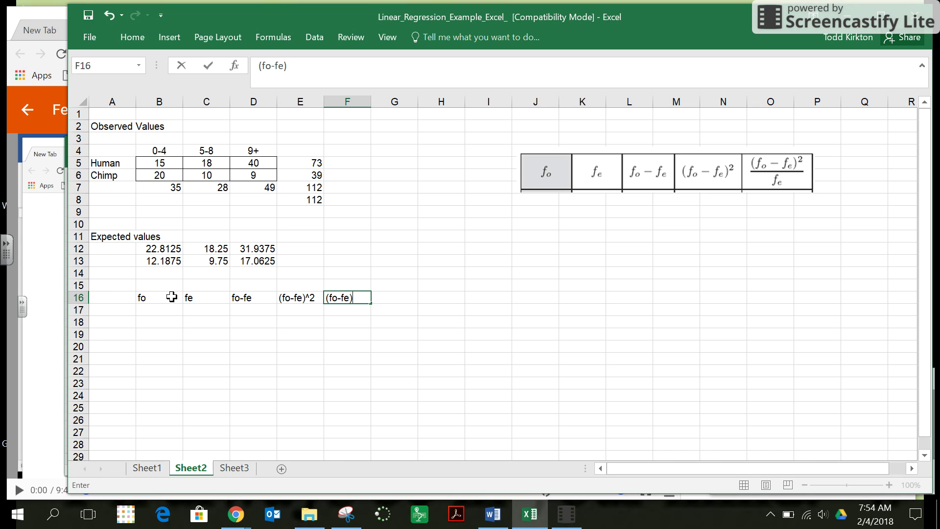
{"action": "type", "text": "^2/fe"}
{"action": "key", "text": "Return"}
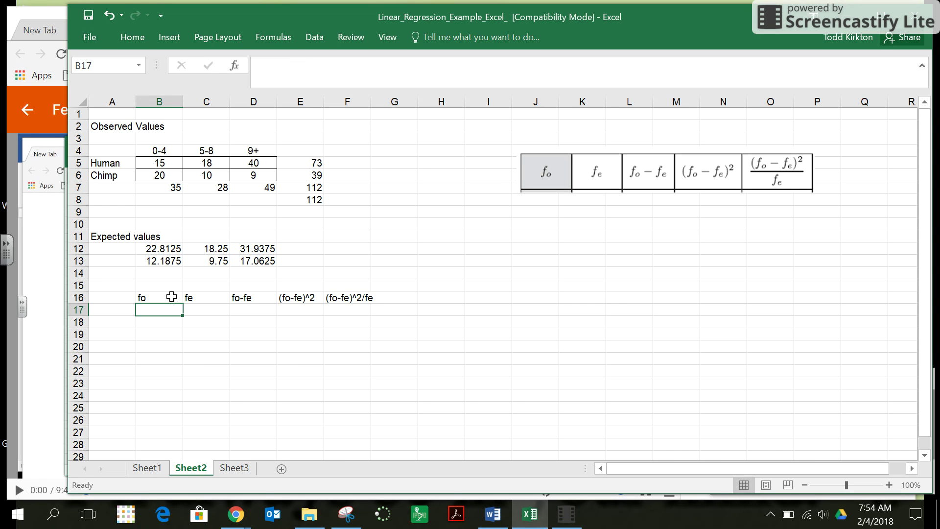
Enter the observed Human counts 15, 18 and 40 in the fo column, cells B17 to B19
{"action": "type", "text": "15"}
{"action": "key", "text": "Return"}
{"action": "type", "text": "18"}
{"action": "key", "text": "Return"}
{"action": "type", "text": "40"}
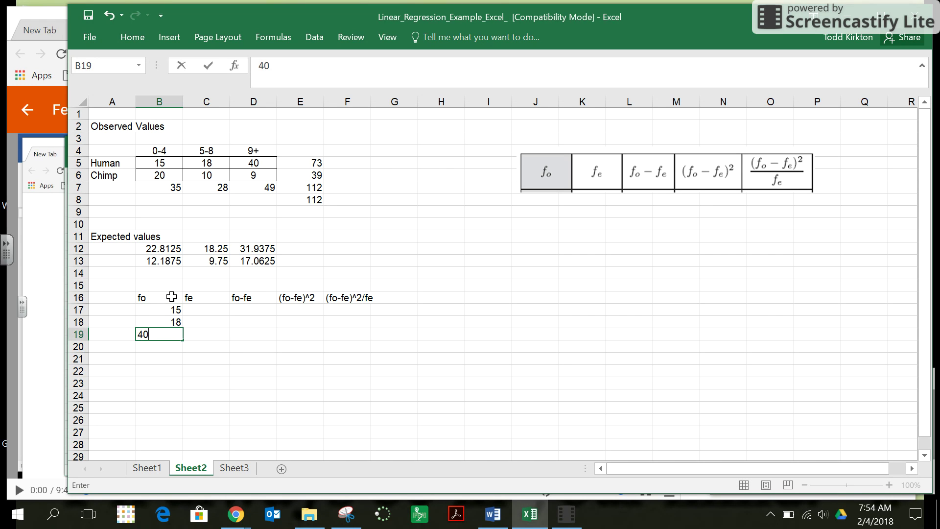
{"action": "key", "text": "Return"}
Enter the observed Chimp counts 20, 10 and 9 in the fo column, cells B20 to B22
{"action": "type", "text": "20"}
{"action": "key", "text": "Return"}
{"action": "type", "text": "10"}
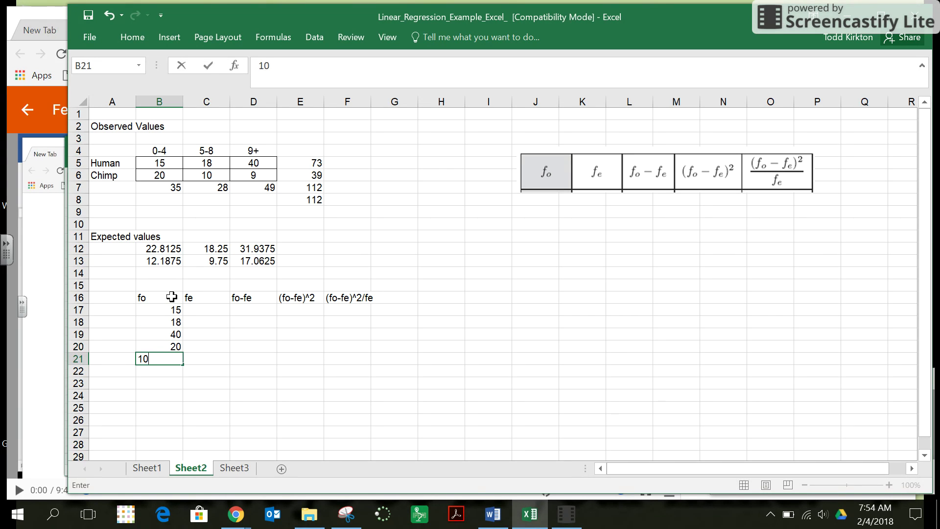
{"action": "key", "text": "Tab"}
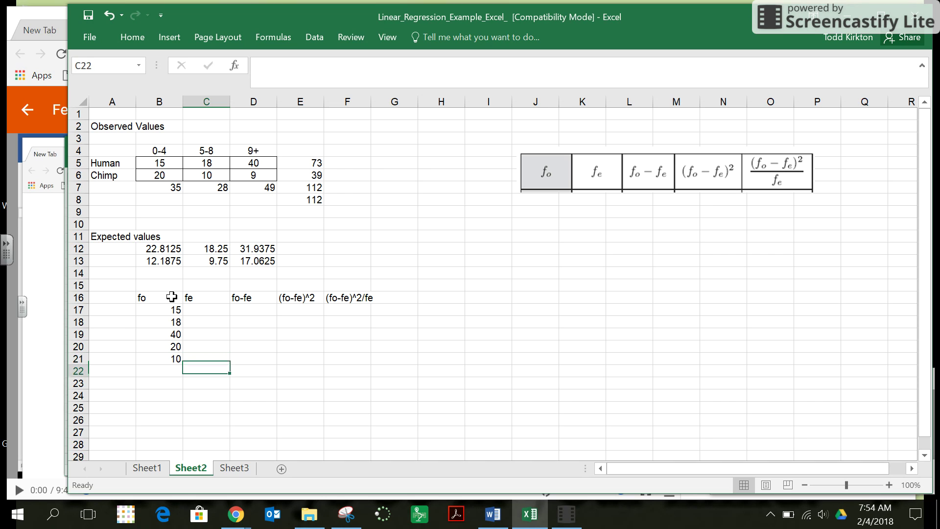
{"action": "key", "text": "Return"}
{"action": "key", "text": "F2"}
{"action": "type", "text": "9"}
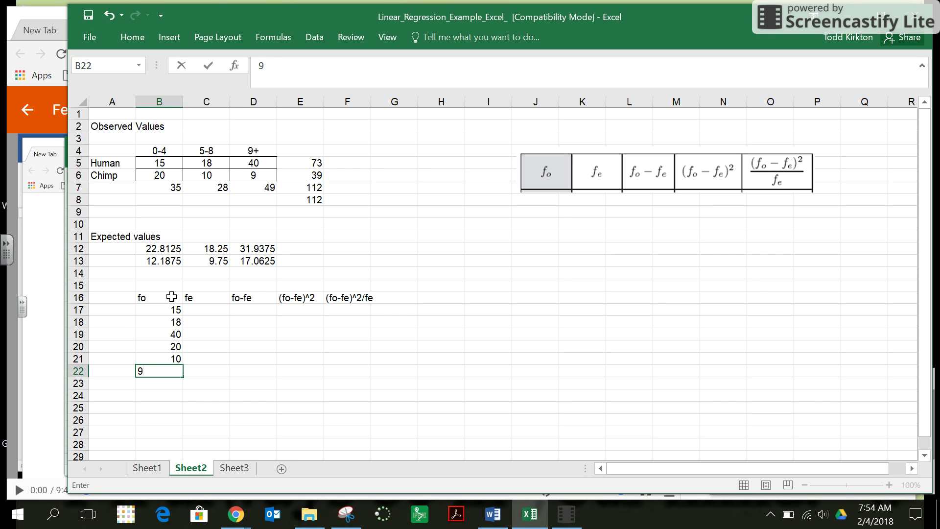
Enter the rounded expected Human values 22.8, 18.3 and 31.9 in the fe column, cells C17 to C19
{"action": "left_click", "coordinate": [197, 308]}
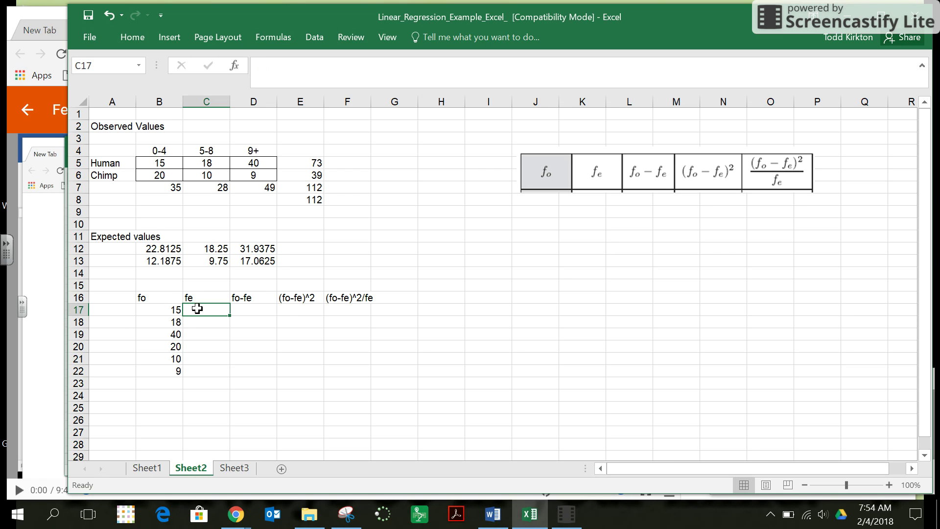
{"action": "type", "text": "22.8"}
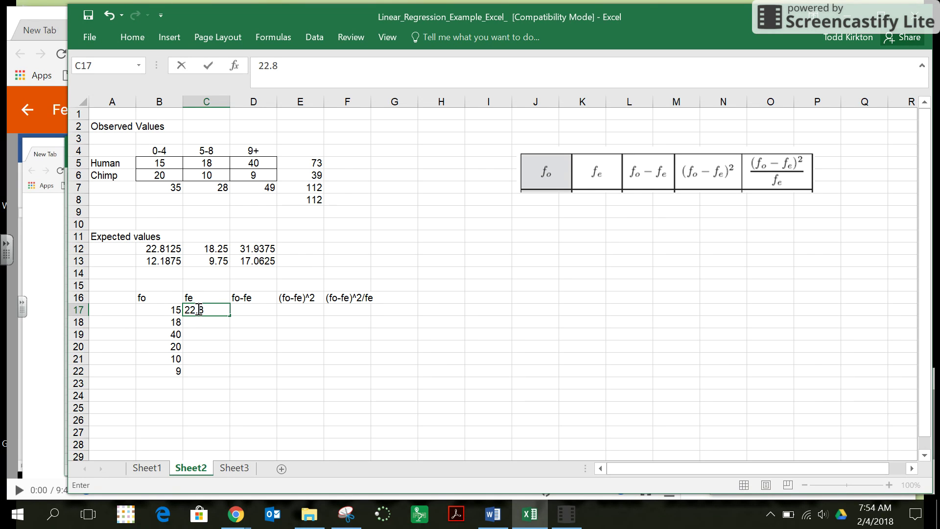
{"action": "key", "text": "Return"}
{"action": "type", "text": "18.3"}
{"action": "key", "text": "Return"}
{"action": "type", "text": "3"}
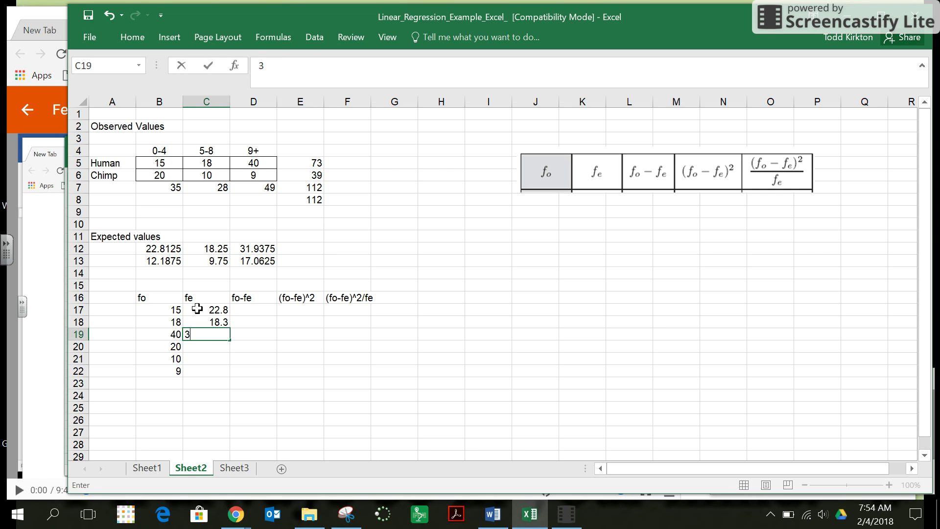
{"action": "type", "text": "1.9"}
{"action": "key", "text": "Return"}
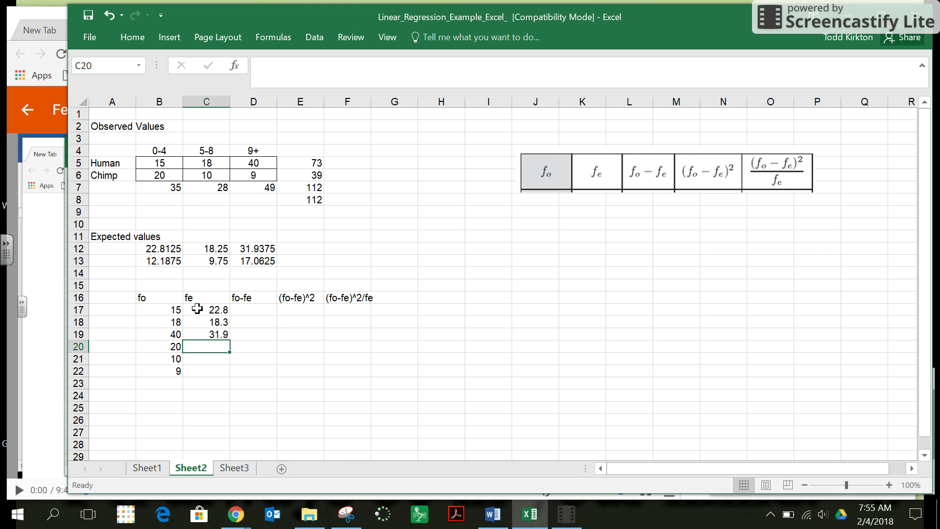
Enter the expected Chimp values 12.2, 9.75 and 17.1 in the fe column, cells C20 to C22
{"action": "type", "text": "12.2"}
{"action": "key", "text": "Return"}
{"action": "type", "text": "9.75"}
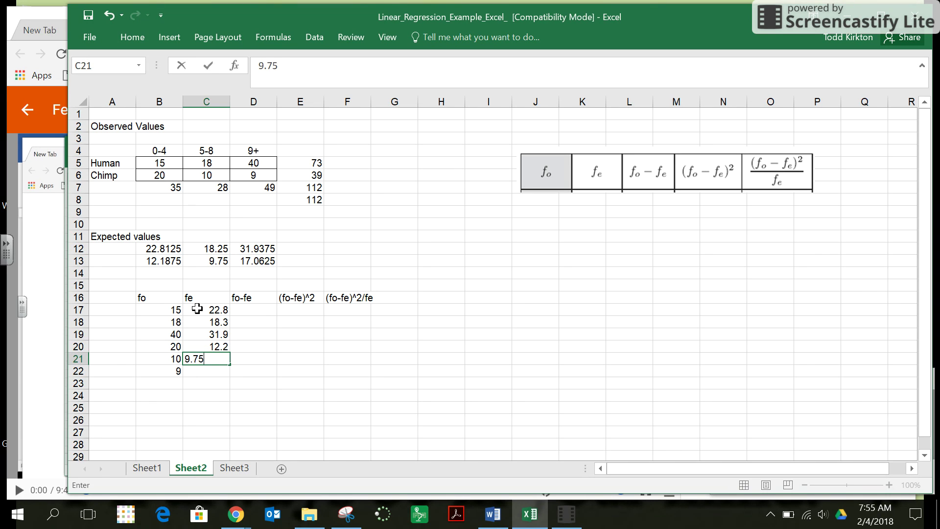
{"action": "key", "text": "Return"}
{"action": "type", "text": "17.1"}
{"action": "left_click", "coordinate": [240, 356]}
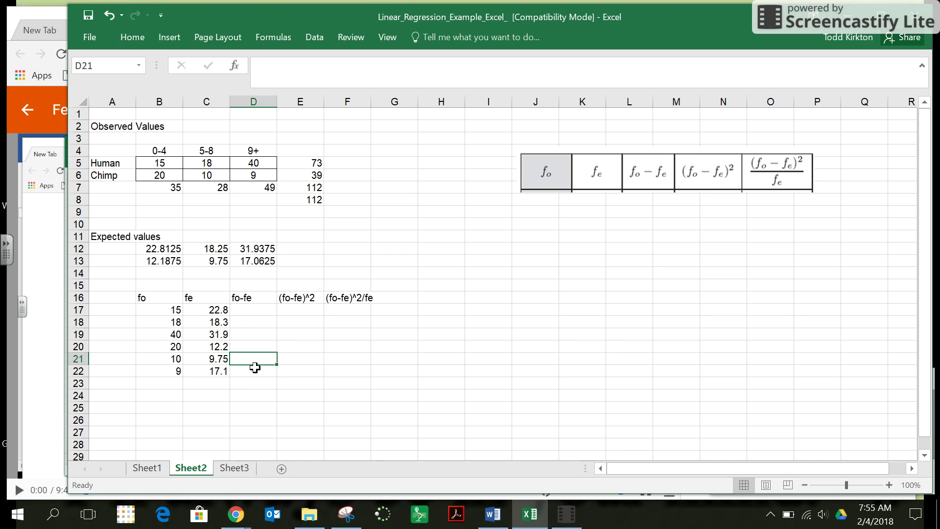
Center the contents of the fo/fe table, cells B16 to F22
{"action": "left_click", "coordinate": [167, 298]}
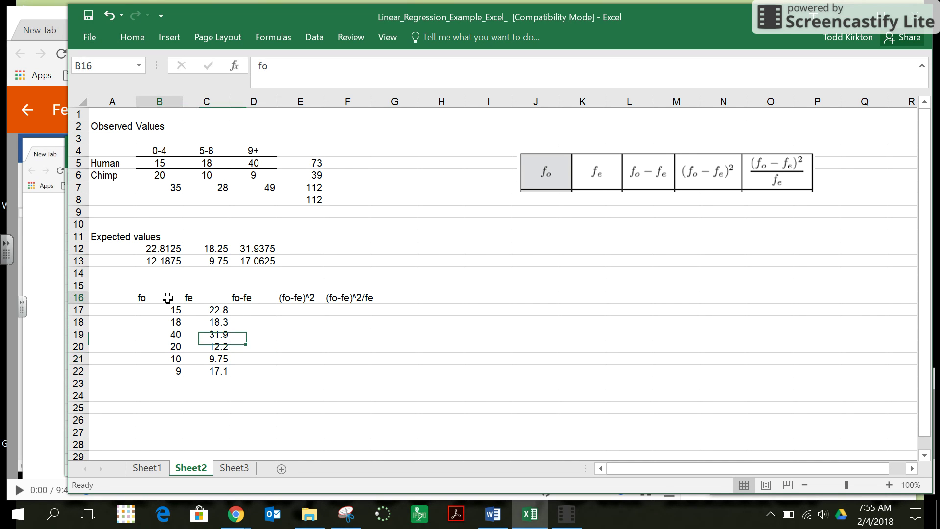
{"action": "left_click_drag", "start_coordinate": [167, 298], "coordinate": [332, 373]}
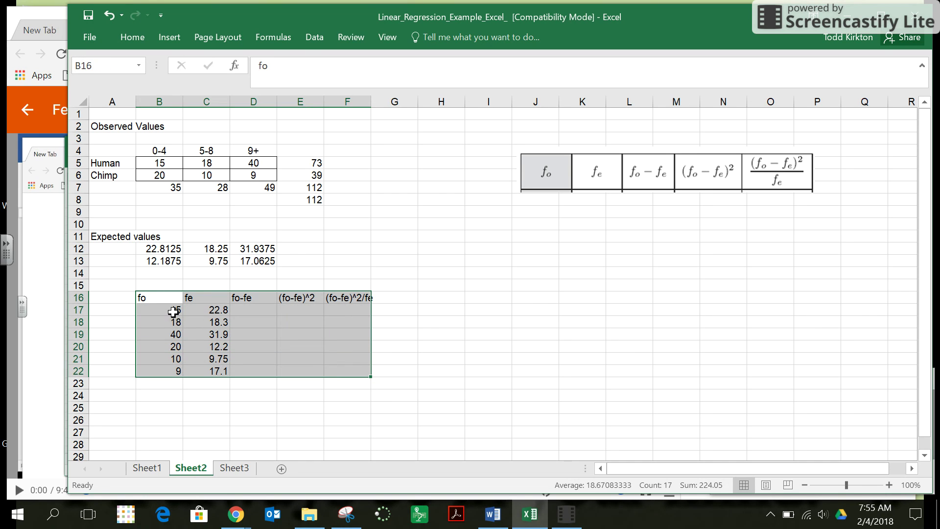
{"action": "right_click", "coordinate": [208, 322]}
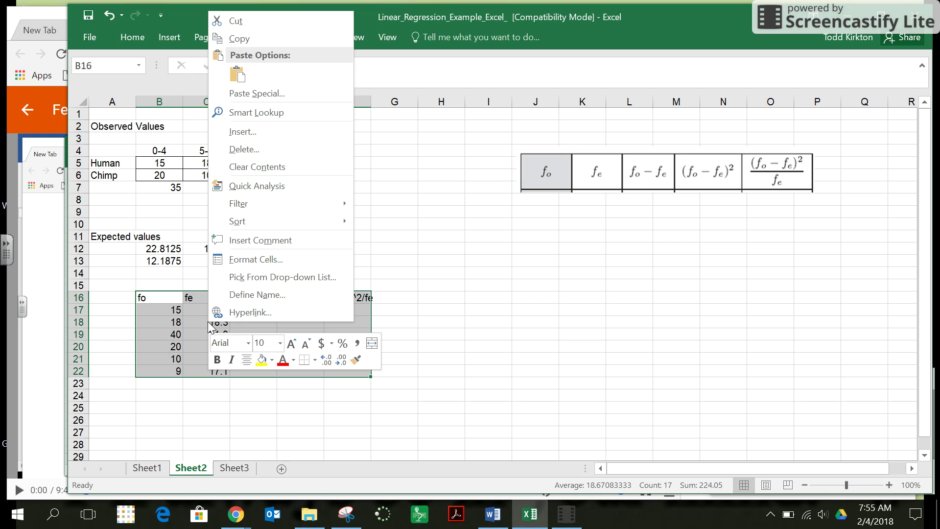
{"action": "left_click", "coordinate": [246, 360]}
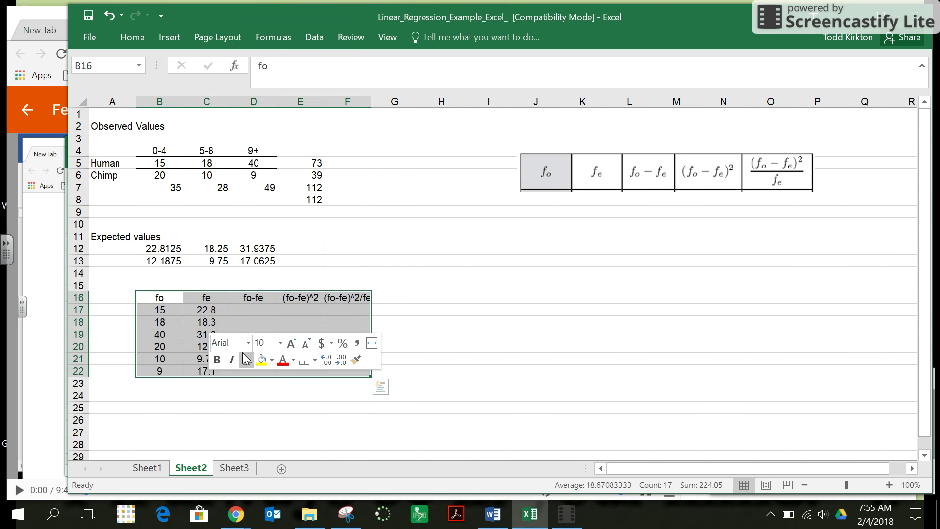
{"action": "left_click", "coordinate": [265, 401]}
Calculate the first fo-fe difference in cell D17 with =B17-C17
{"action": "left_click", "coordinate": [254, 309]}
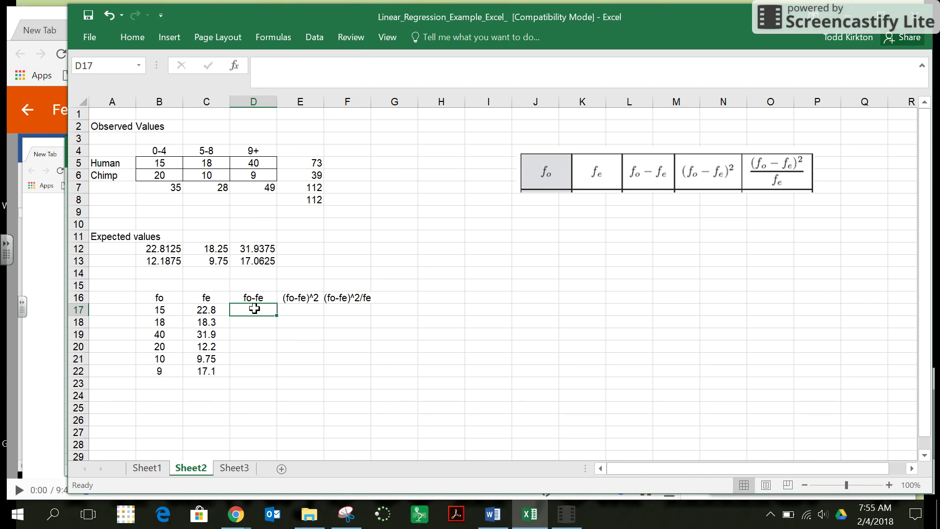
{"action": "type", "text": "="}
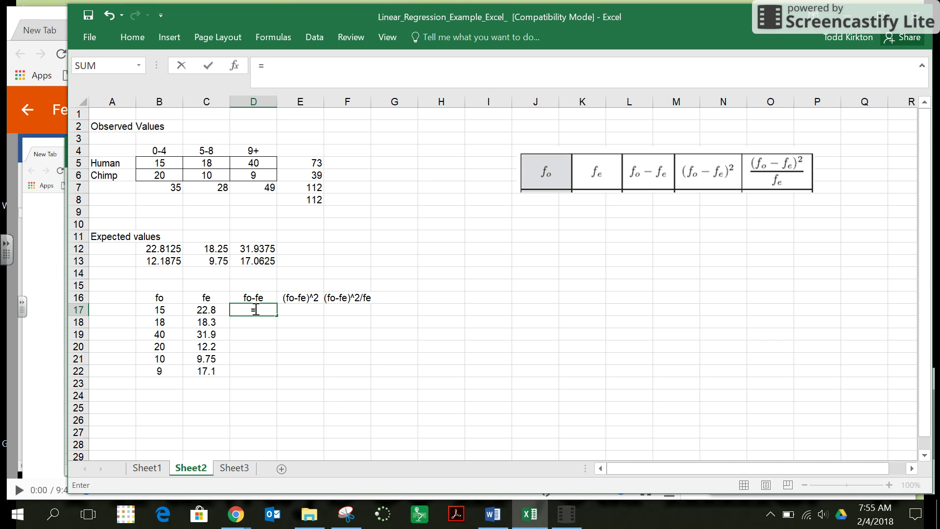
{"action": "left_click", "coordinate": [165, 309]}
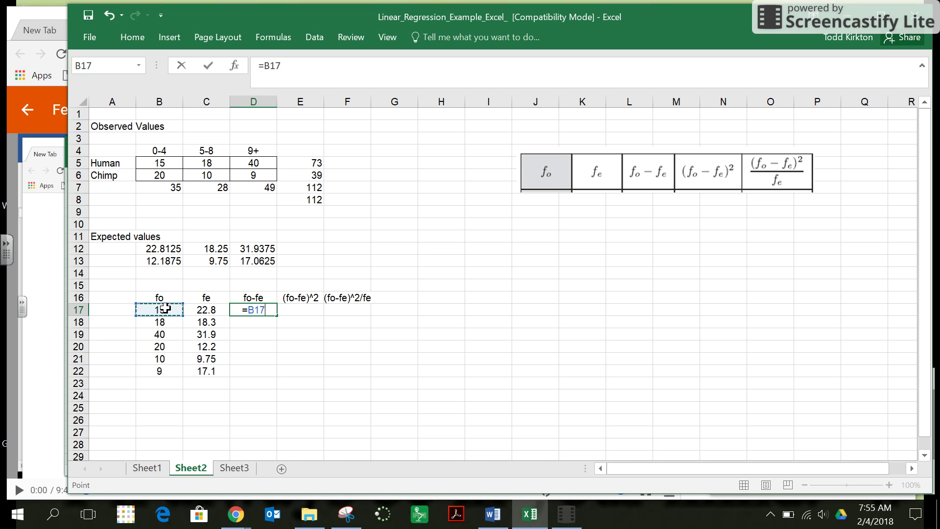
{"action": "type", "text": "-"}
{"action": "left_click", "coordinate": [201, 311]}
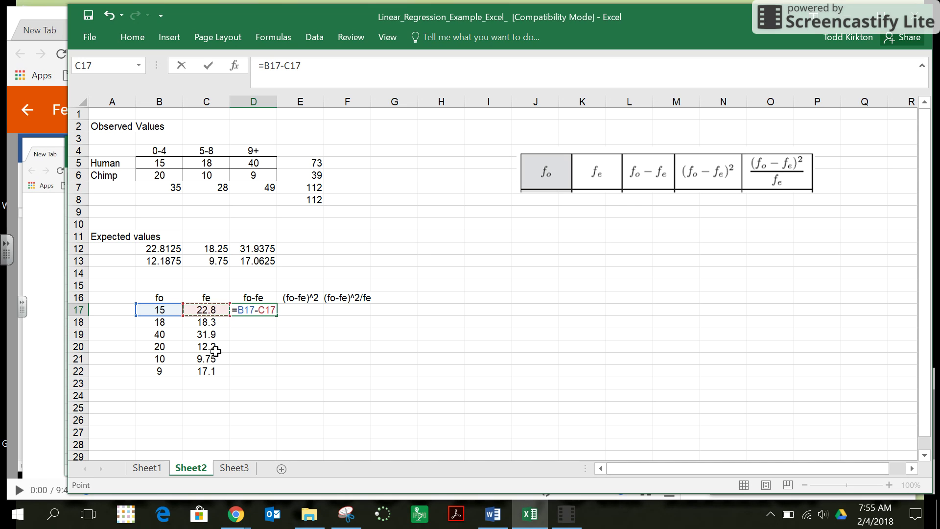
{"action": "key", "text": "Return"}
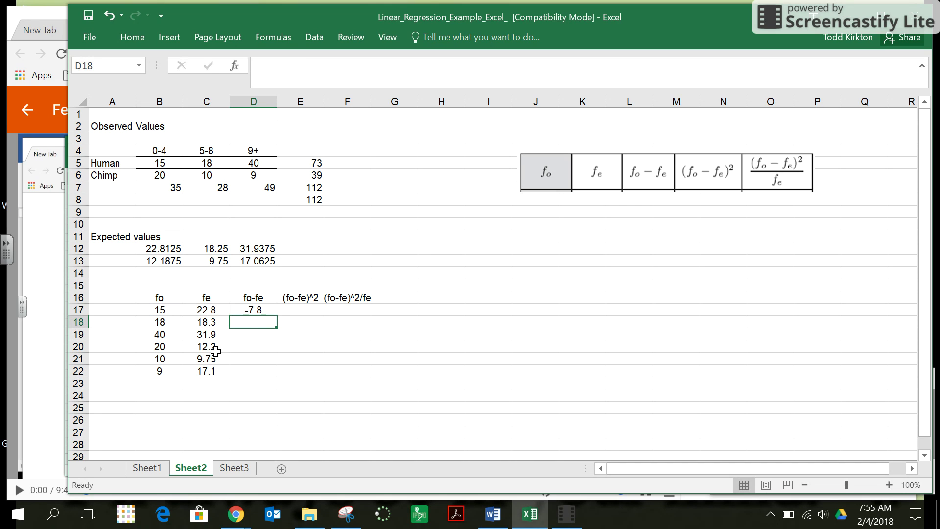
Fill the fo-fe formula from cell D17 down through D22
{"action": "left_click", "coordinate": [264, 309]}
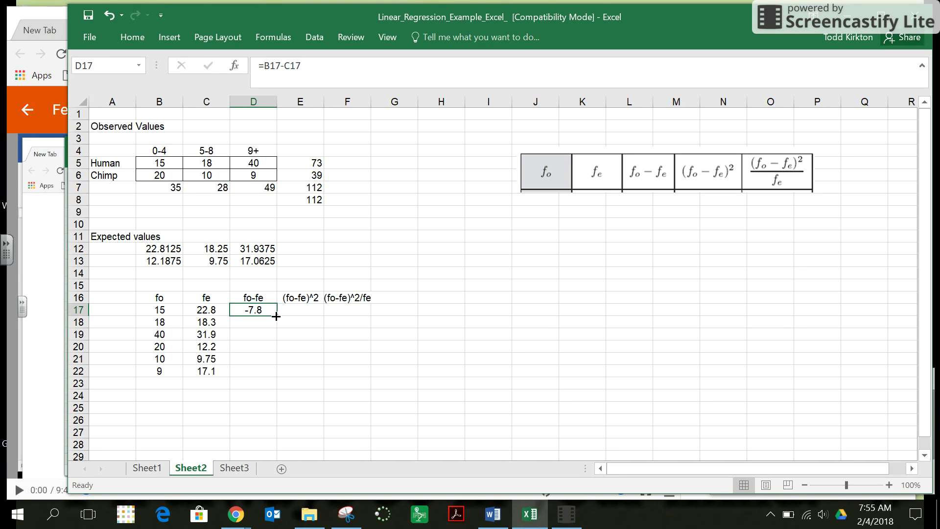
{"action": "left_click_drag", "start_coordinate": [276, 316], "coordinate": [273, 377]}
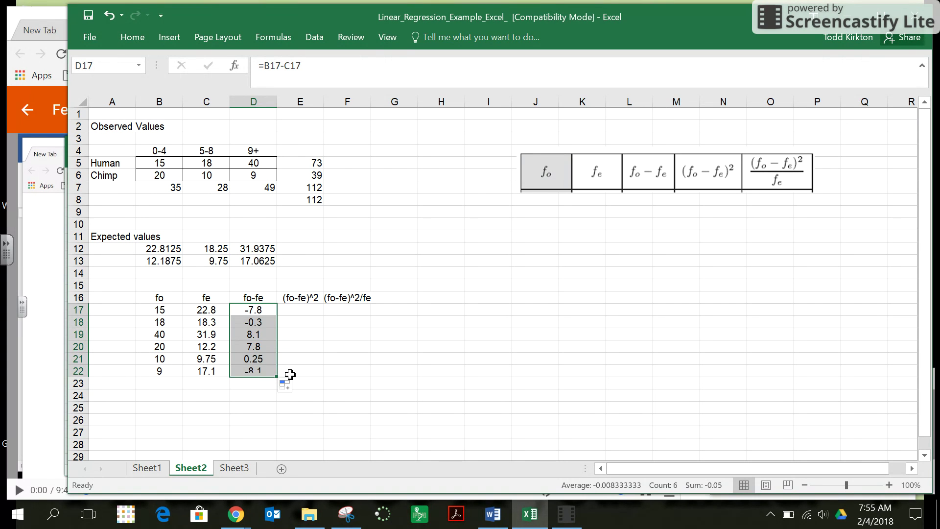
{"action": "left_click", "coordinate": [334, 383]}
Square the first difference in cell E17 with =D17^2
{"action": "left_click", "coordinate": [299, 309]}
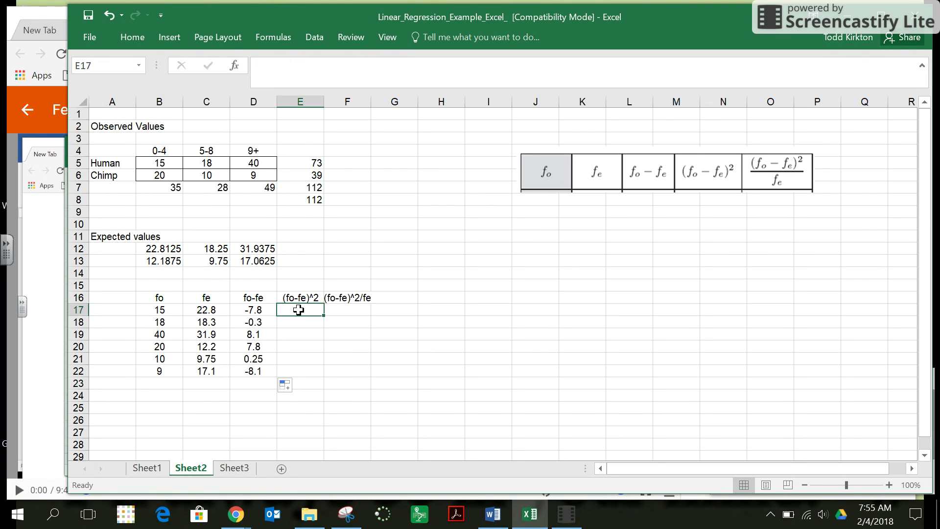
{"action": "type", "text": "="}
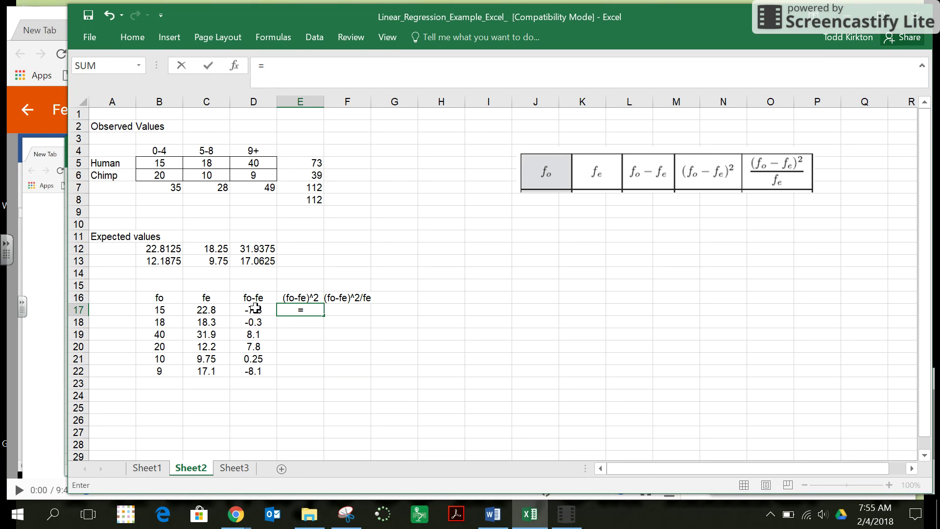
{"action": "left_click", "coordinate": [255, 307]}
{"action": "type", "text": "^2"}
{"action": "key", "text": "Return"}
Fill the squared-difference formula from cell E17 down through E22
{"action": "left_click", "coordinate": [307, 311]}
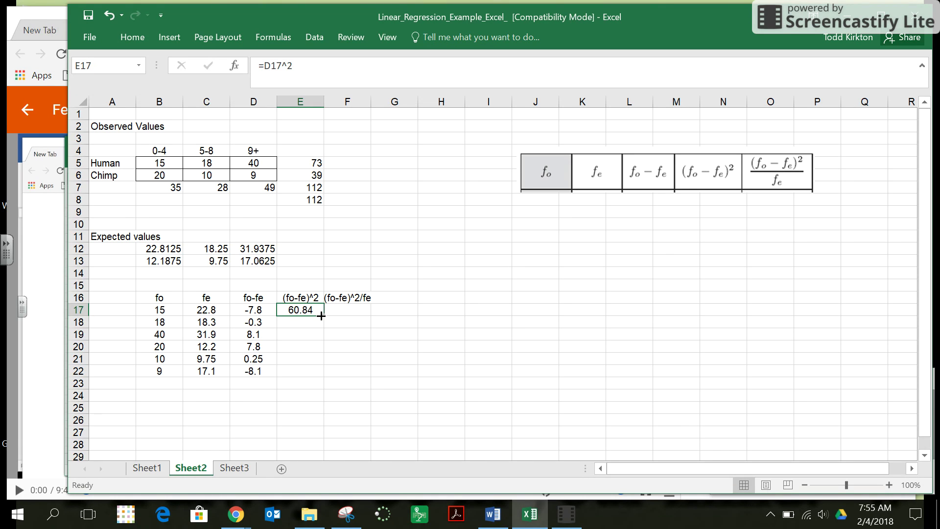
{"action": "left_click_drag", "start_coordinate": [320, 315], "coordinate": [322, 374]}
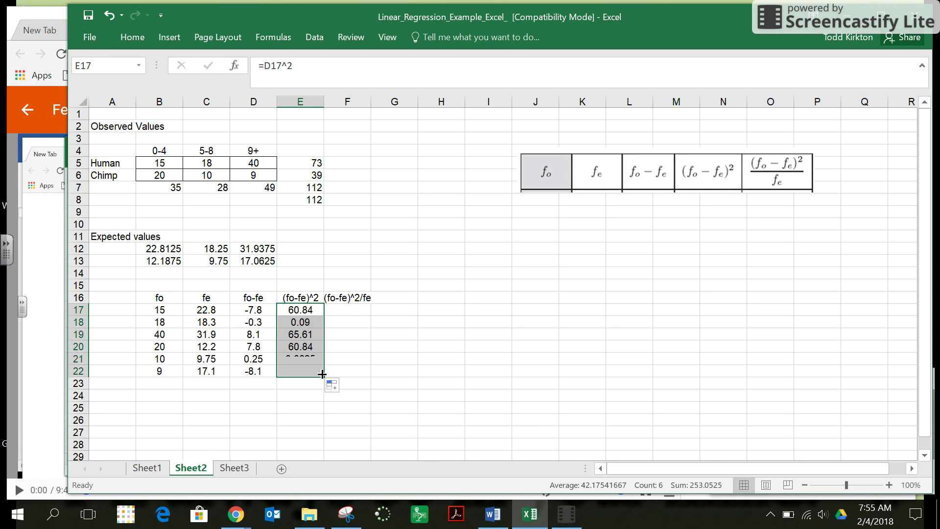
{"action": "left_click", "coordinate": [343, 309]}
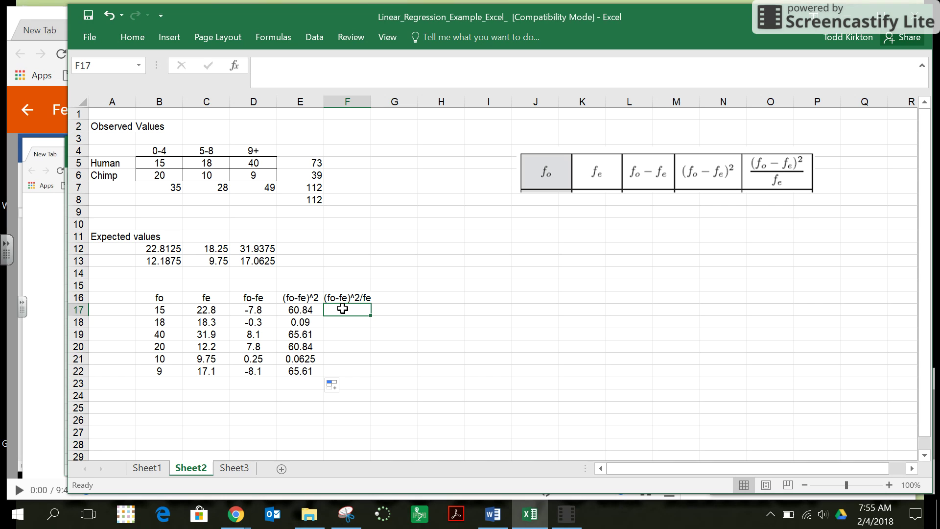
Calculate the (fo-fe)^2/fe quotient in cell F17 with =E17/C17 and fill the formula down through F22
{"action": "type", "text": "="}
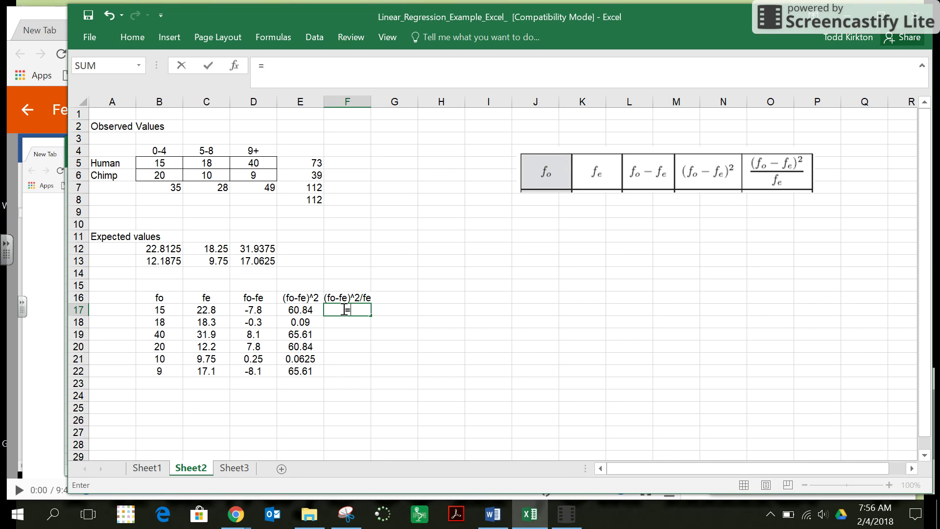
{"action": "left_click", "coordinate": [306, 309]}
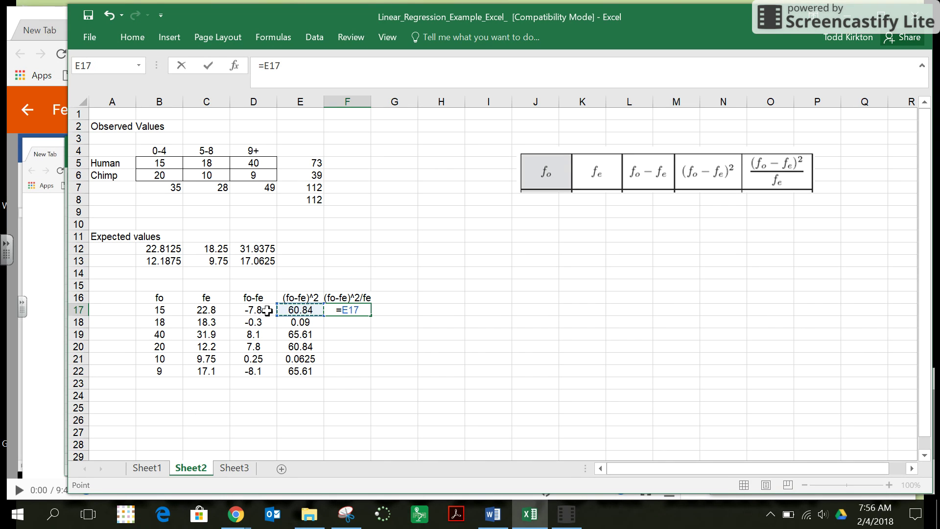
{"action": "type", "text": "/"}
{"action": "left_click", "coordinate": [209, 309]}
{"action": "key", "text": "Return"}
{"action": "left_click", "coordinate": [343, 309]}
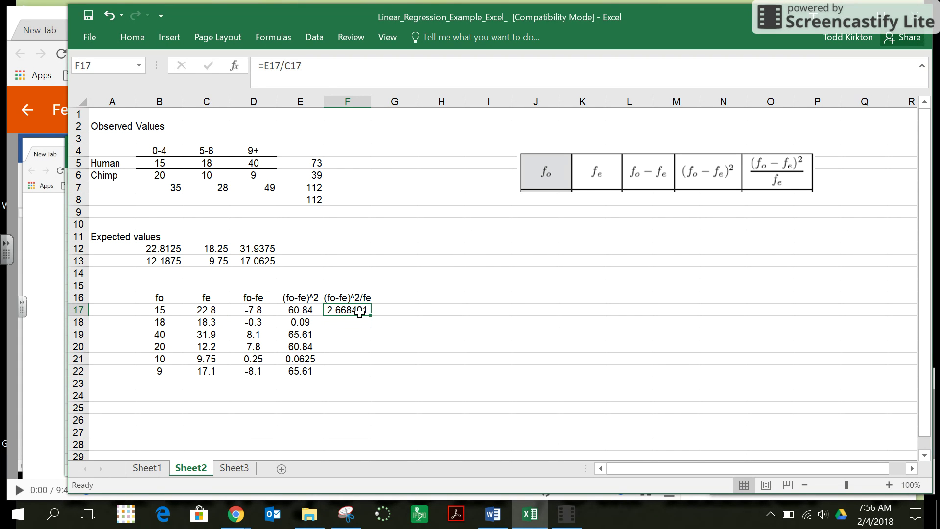
{"action": "left_click_drag", "start_coordinate": [371, 316], "coordinate": [370, 377]}
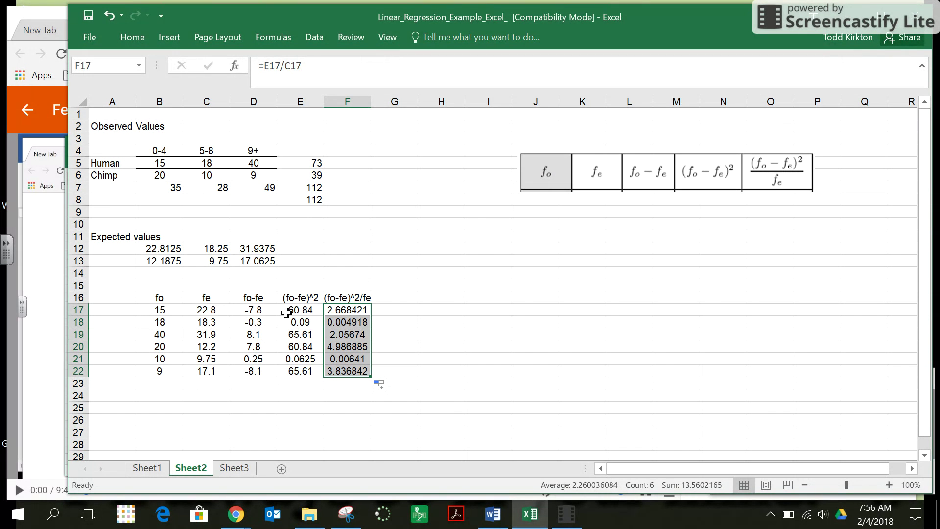
Total the (fo-fe)^2/fe column in cell F23 with =SUM(F17:F22)
{"action": "left_click", "coordinate": [344, 384]}
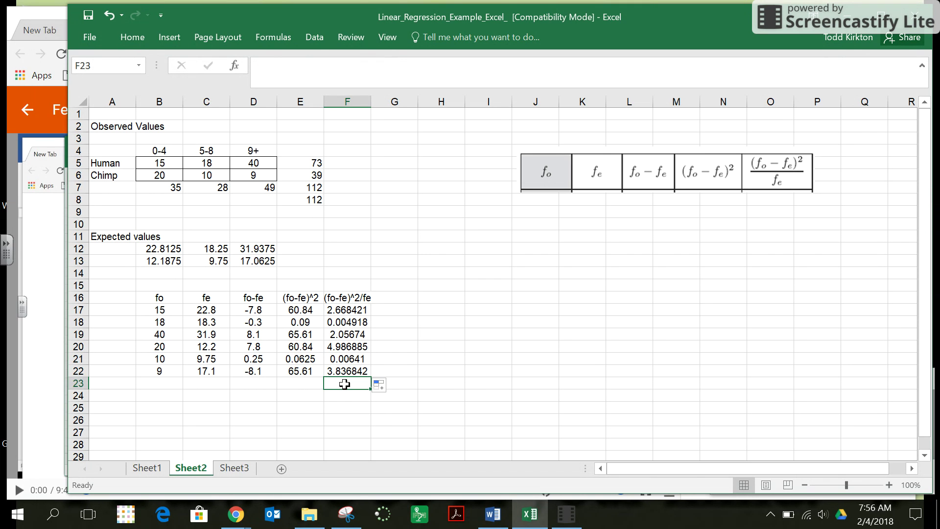
{"action": "type", "text": "=sum"}
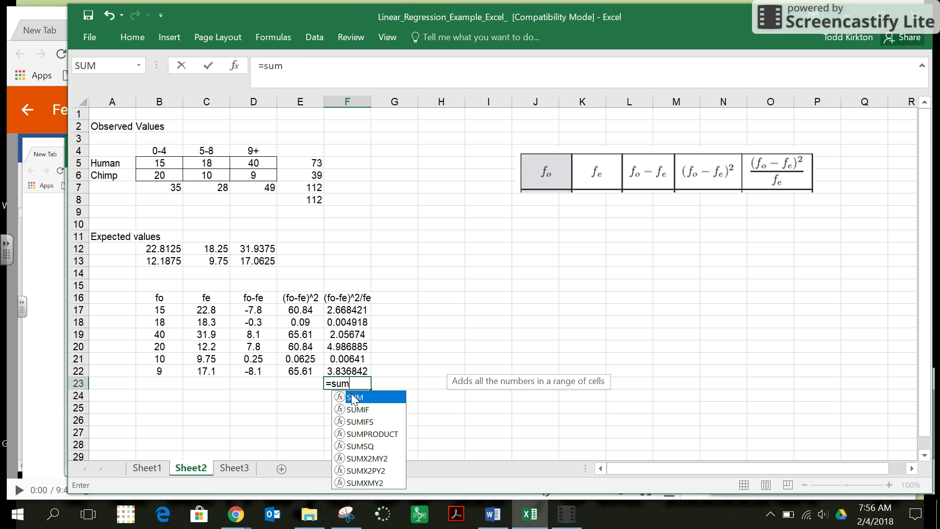
{"action": "double_click", "coordinate": [352, 397]}
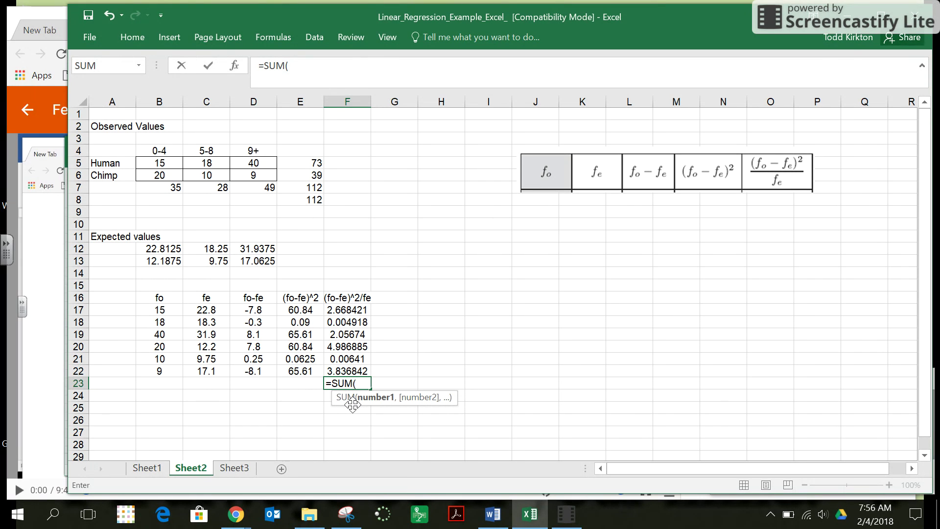
{"action": "type", "text": "f17:"}
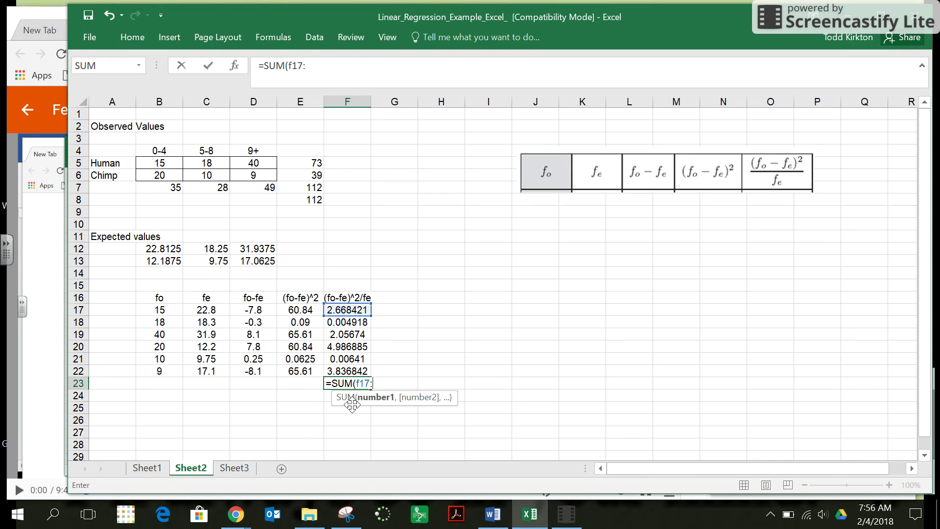
{"action": "type", "text": "f22)"}
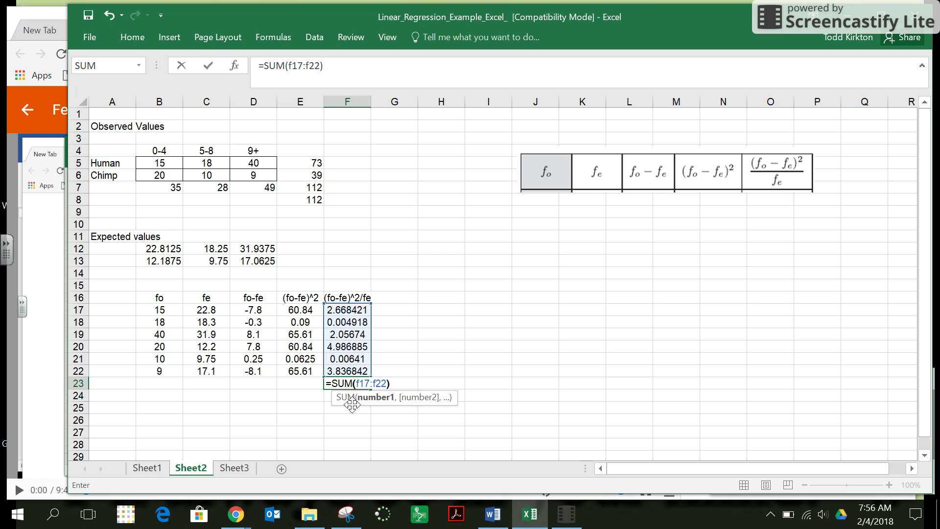
{"action": "key", "text": "Return"}
{"action": "left_click", "coordinate": [349, 384]}
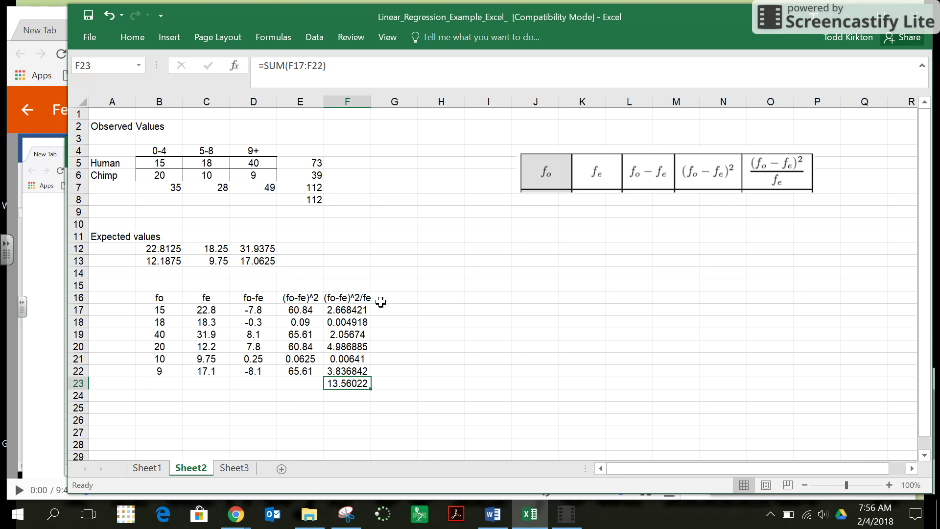
Add outline and inside borders to the fo/fe table values in cells B17:F22
{"action": "left_click", "coordinate": [262, 248]}
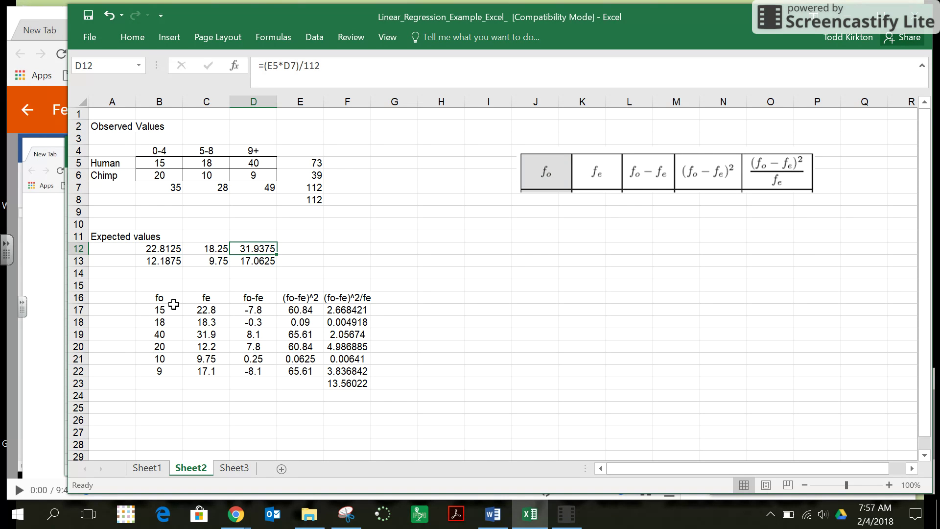
{"action": "left_click_drag", "start_coordinate": [158, 307], "coordinate": [337, 374]}
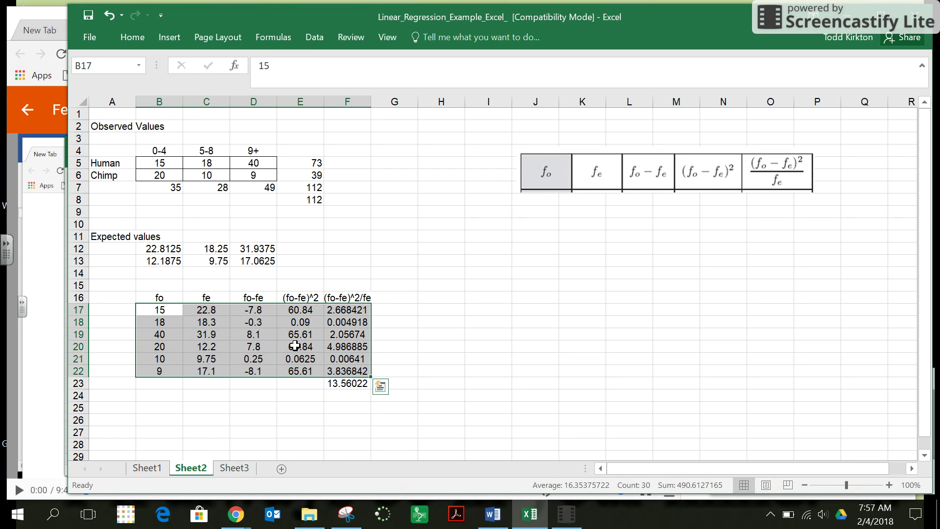
{"action": "right_click", "coordinate": [294, 346]}
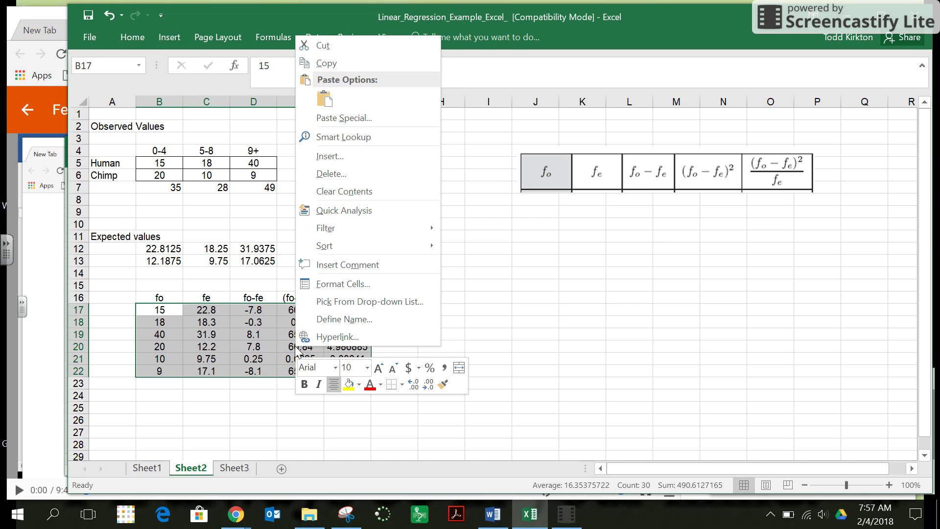
{"action": "left_click", "coordinate": [328, 286]}
{"action": "left_click", "coordinate": [351, 180]}
{"action": "left_click", "coordinate": [393, 179]}
{"action": "left_click", "coordinate": [411, 439]}
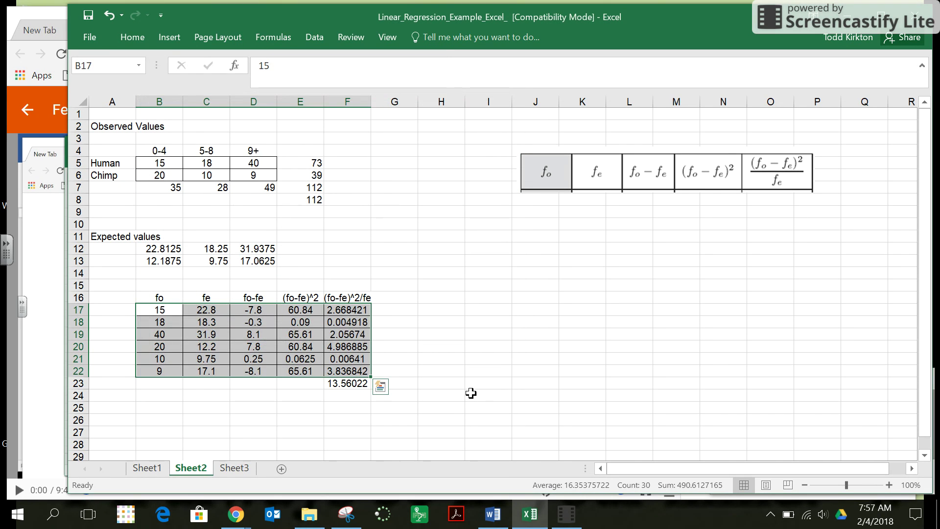
{"action": "left_click", "coordinate": [472, 387]}
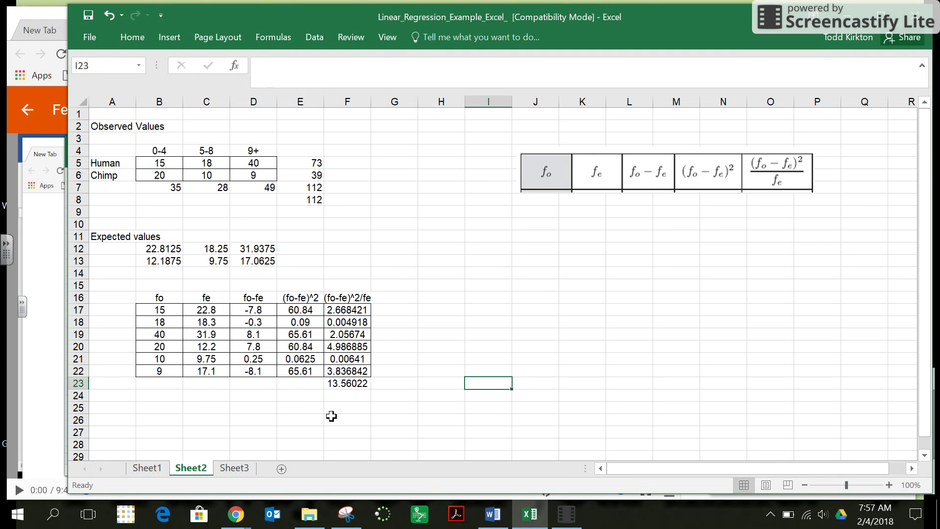
Switch to the Word review document, examine the chi-squared hypothesis test steps, and return to the Excel workbook
{"action": "left_click", "coordinate": [493, 514]}
{"action": "scroll", "coordinate": [543, 422], "scroll_direction": "down", "scroll_amount": 5}
{"action": "scroll", "coordinate": [544, 422], "scroll_direction": "down", "scroll_amount": 5}
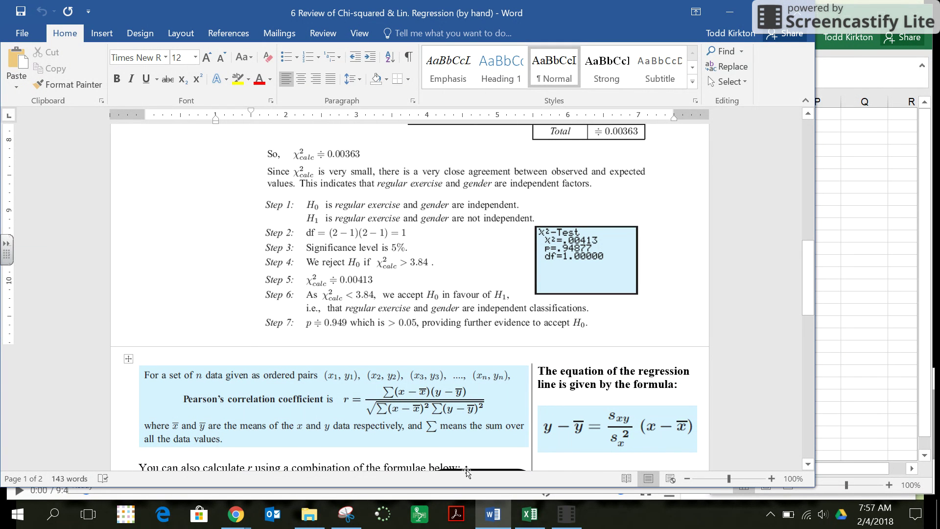
{"action": "left_click", "coordinate": [528, 522]}
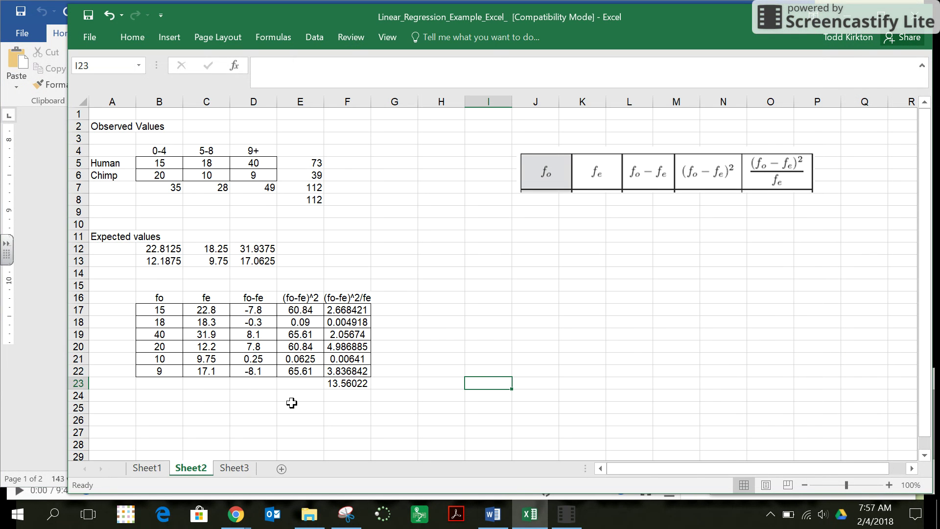
{"action": "left_click", "coordinate": [444, 260]}
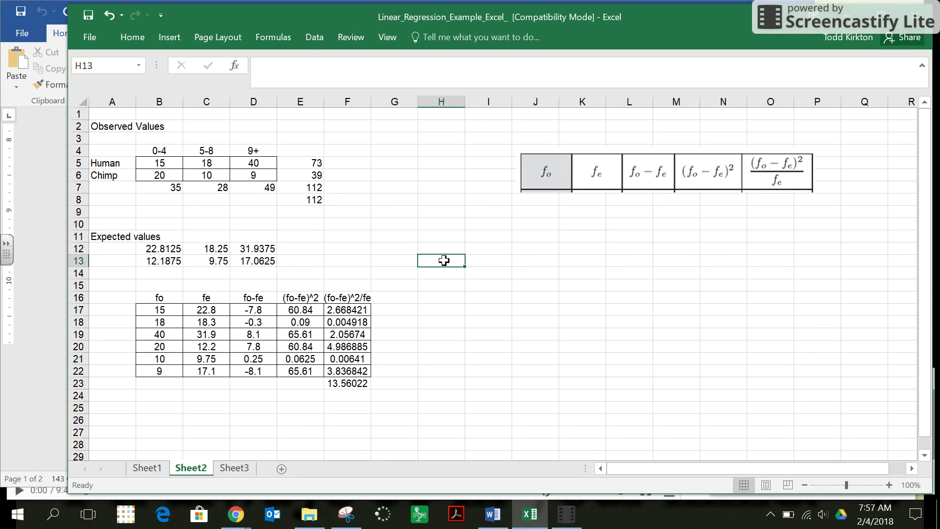
{"action": "type", "text": "H"}
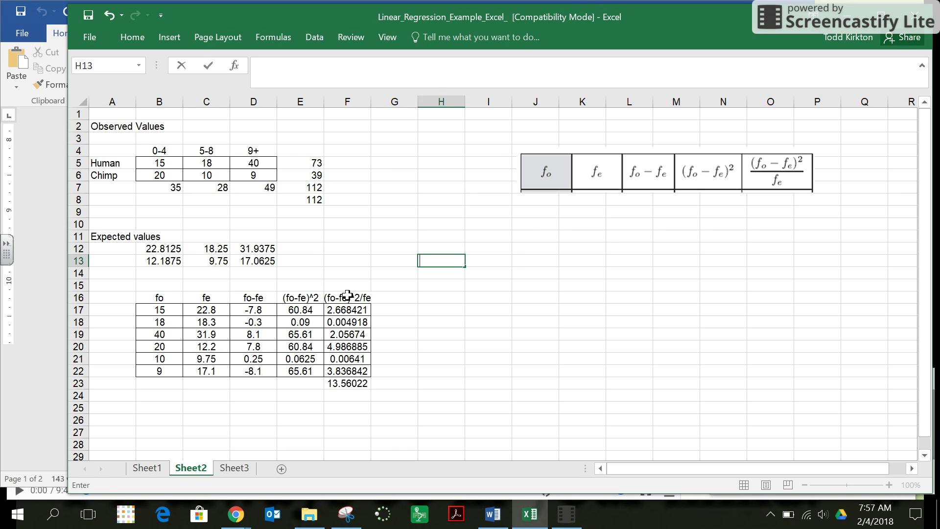
{"action": "left_click", "coordinate": [347, 384]}
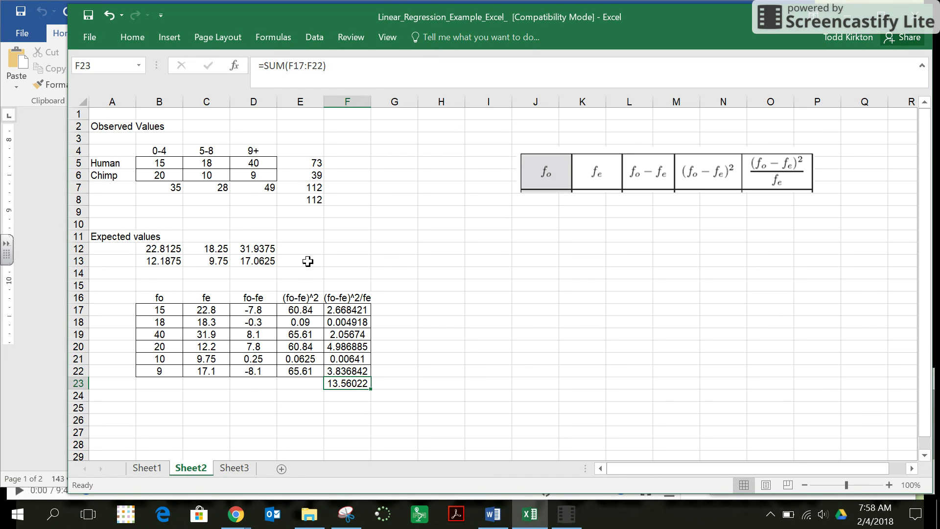
{"action": "left_click", "coordinate": [236, 516]}
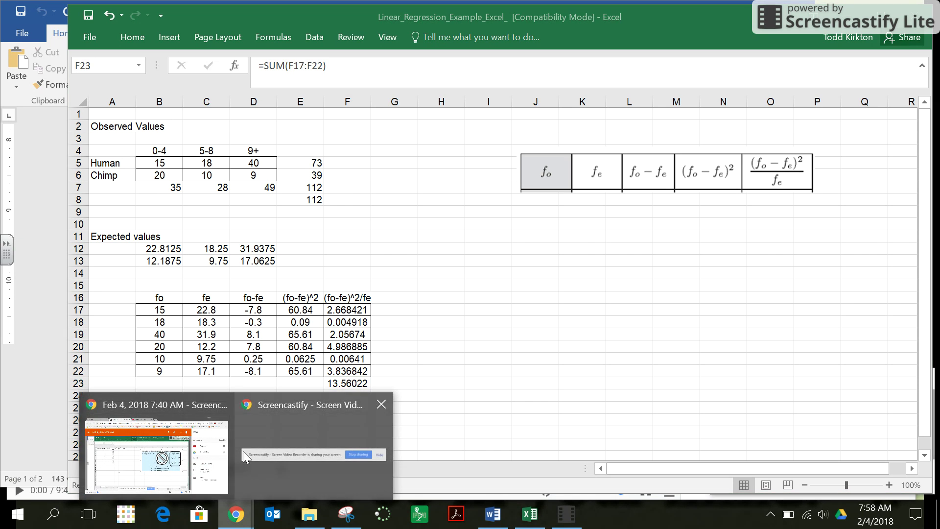